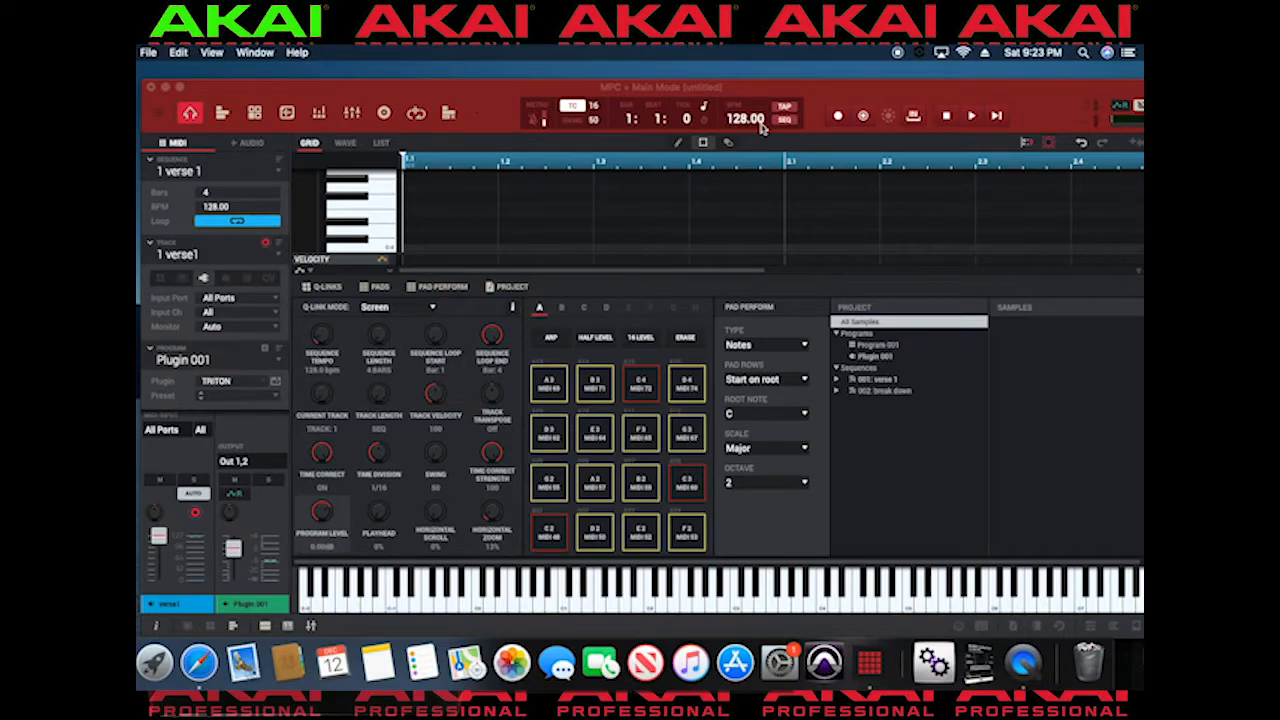
Switch to the "break down" sequence and back to "verse 1" to check the track in each.
{"action": "left_click", "coordinate": [272, 174]}
{"action": "left_click", "coordinate": [262, 201]}
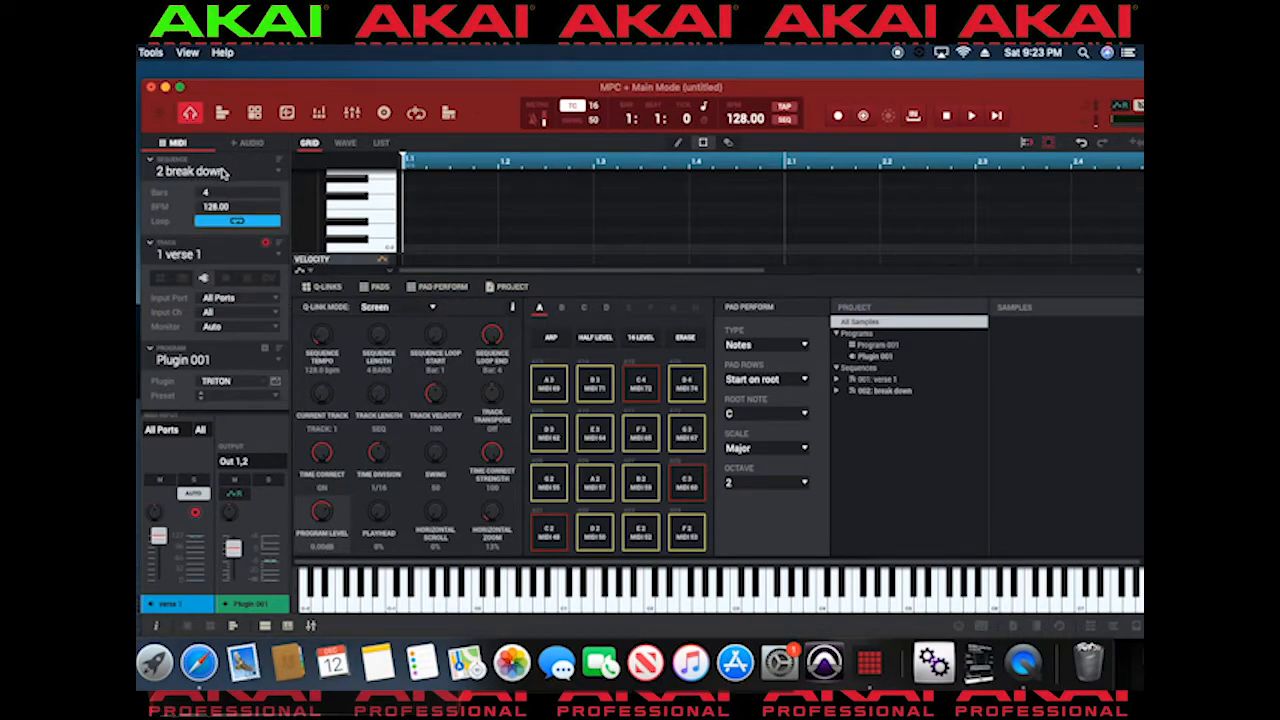
{"action": "left_click", "coordinate": [279, 174]}
{"action": "left_click", "coordinate": [200, 185]}
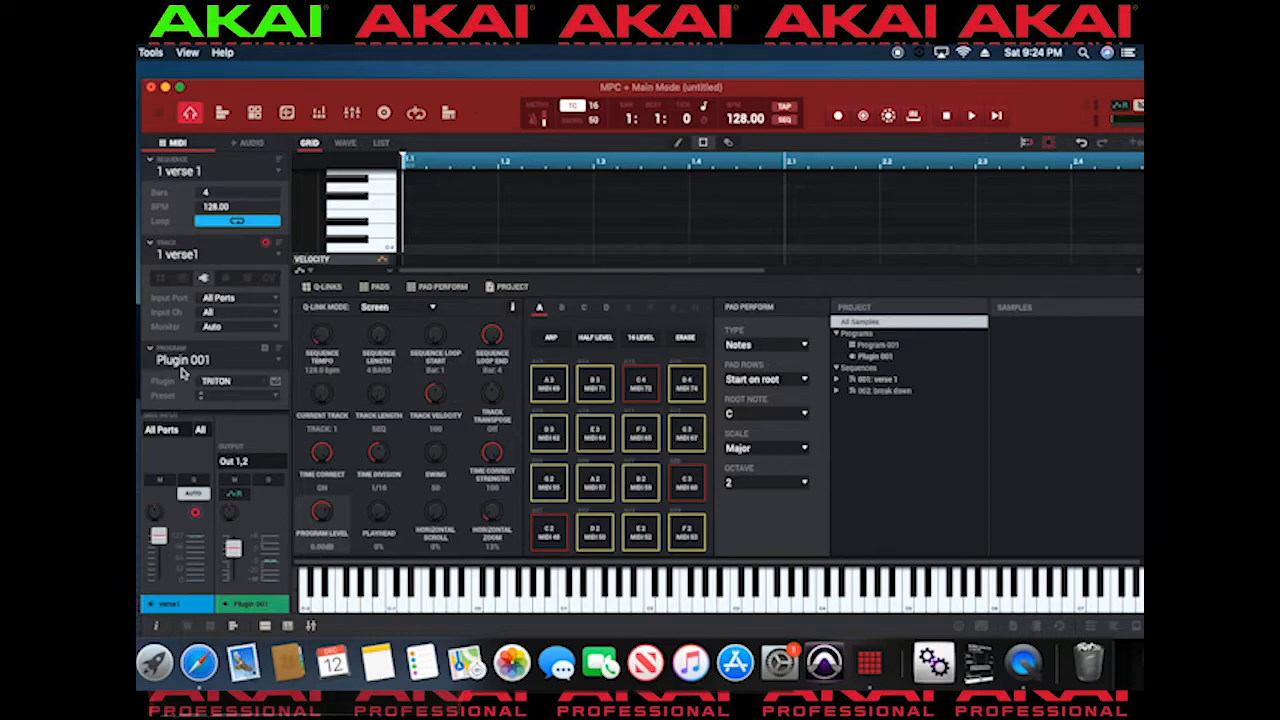
Make "break down" the current sequence and rename its first track to "break".
{"action": "left_click", "coordinate": [190, 171]}
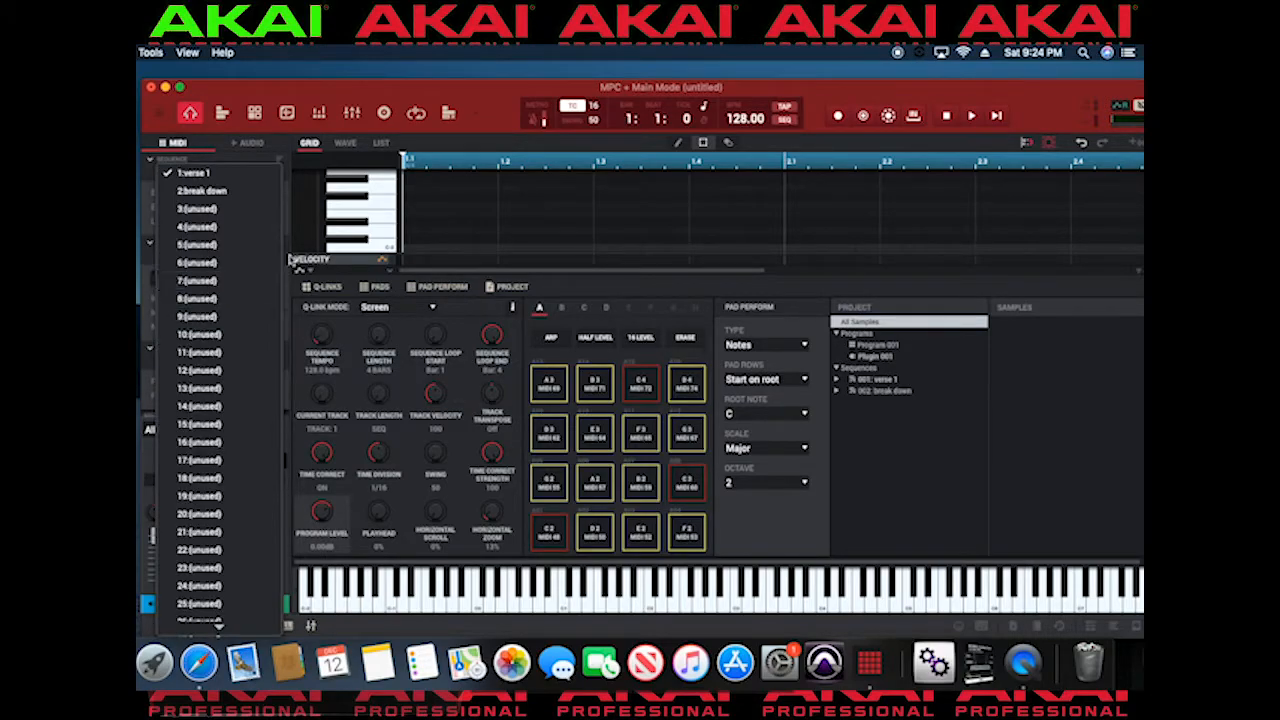
{"action": "left_click", "coordinate": [263, 188]}
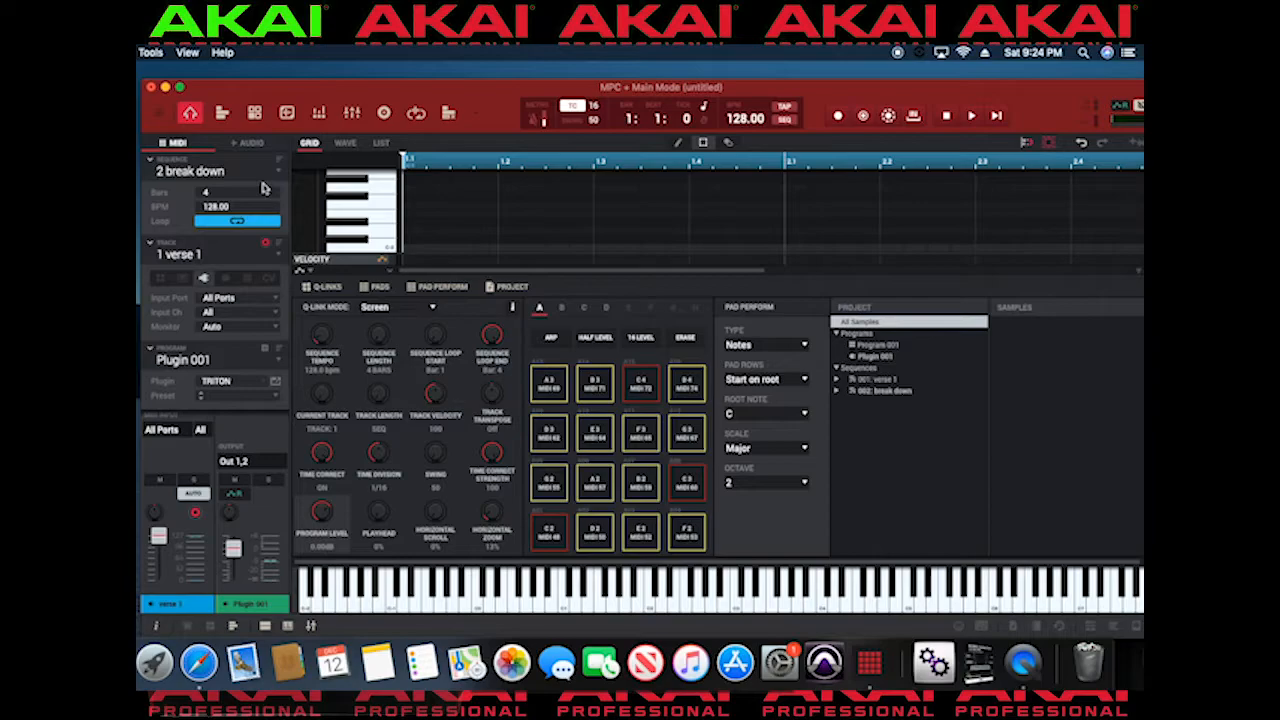
{"action": "double_click", "coordinate": [176, 254]}
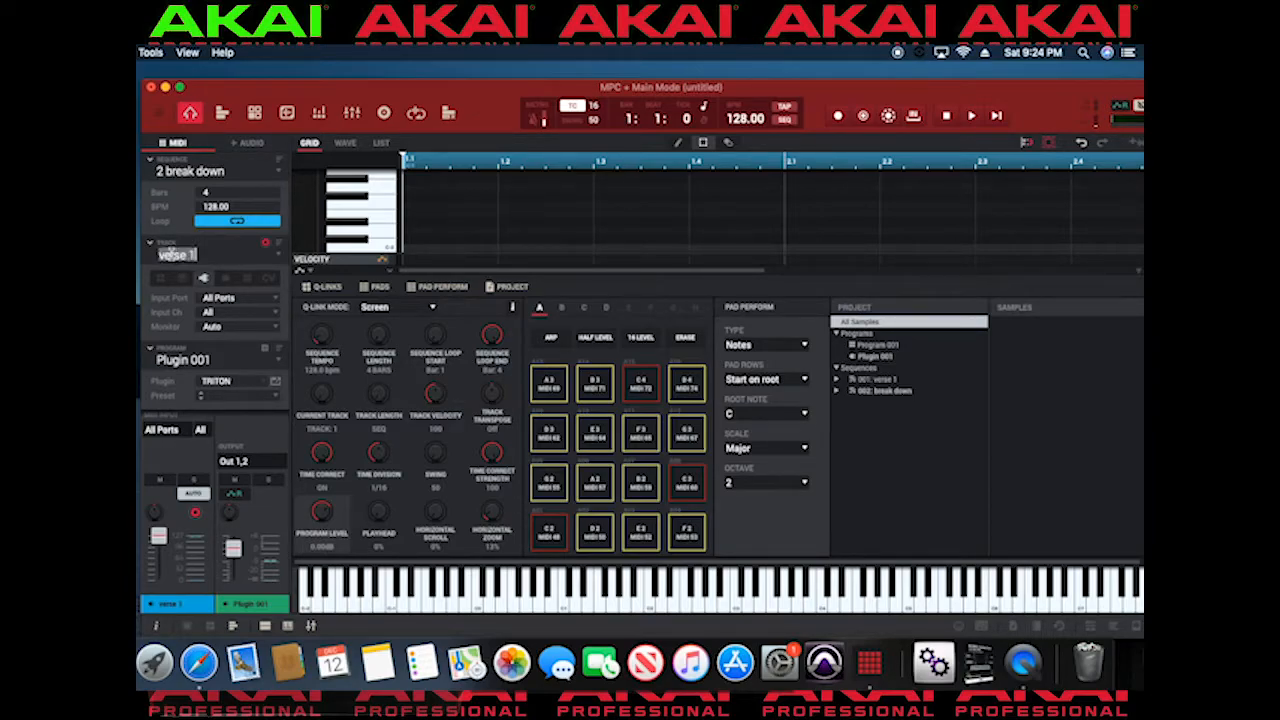
{"action": "key", "text": "BackSpace"}
{"action": "type", "text": "break"}
{"action": "key", "text": "Return"}
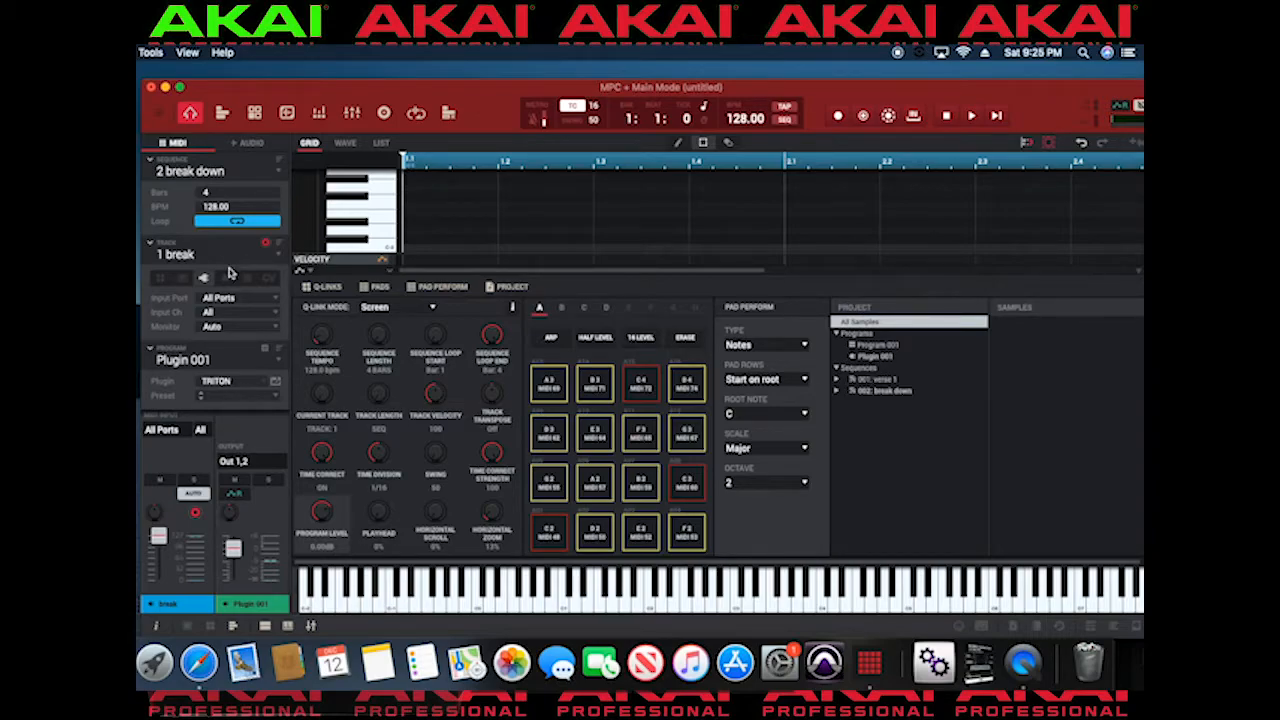
Switch between the "verse 1" and "break down" sequences to compare their track names, ending on "verse 1".
{"action": "left_click", "coordinate": [279, 171]}
{"action": "left_click", "coordinate": [233, 189]}
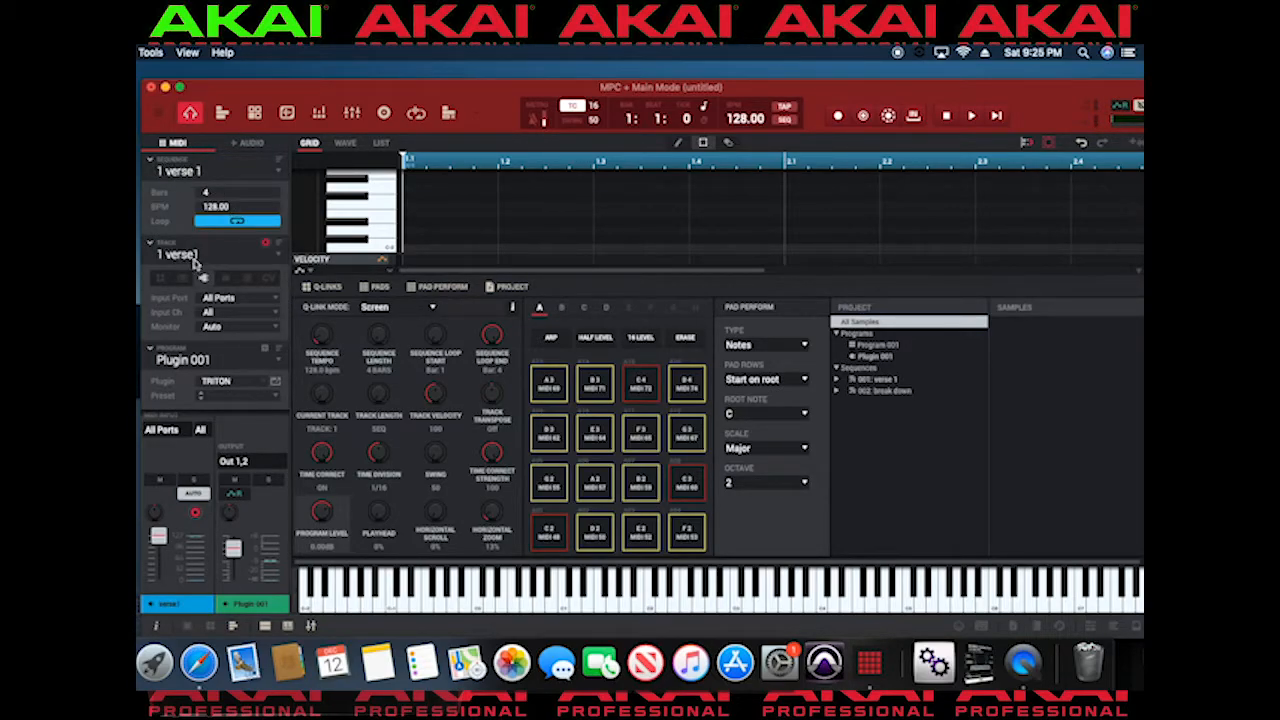
{"action": "left_click", "coordinate": [281, 172]}
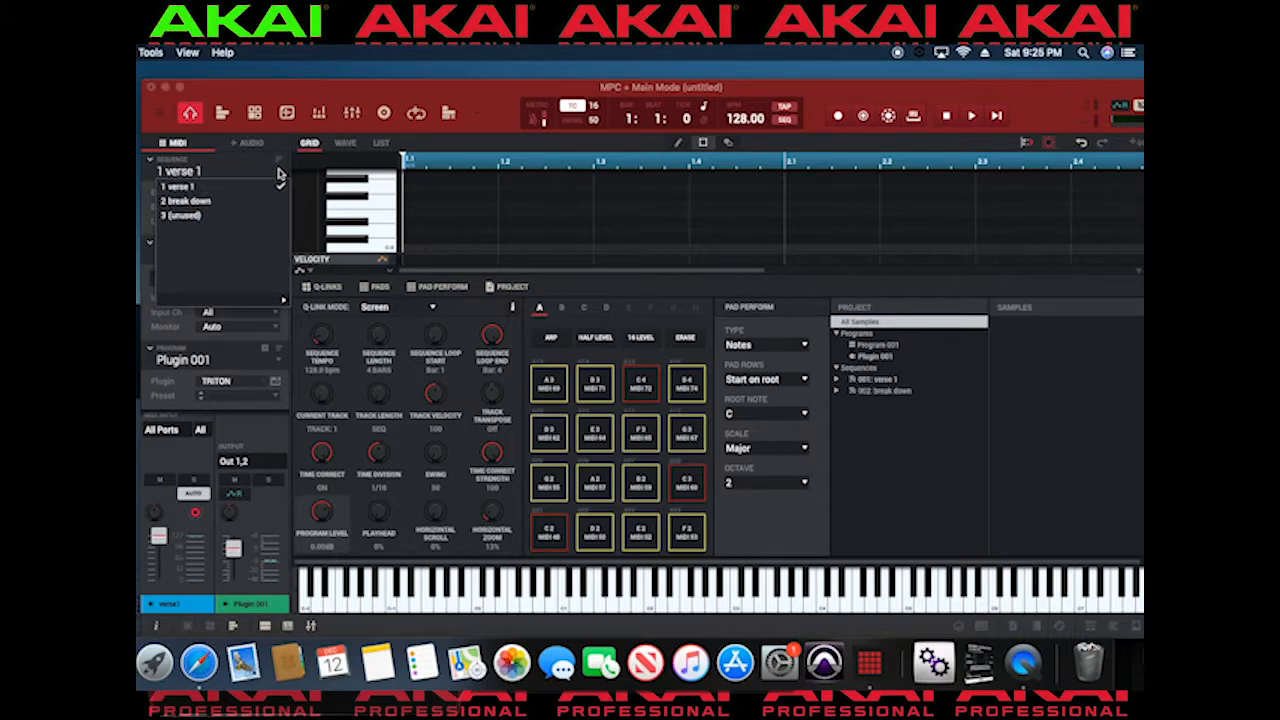
{"action": "left_click", "coordinate": [257, 201]}
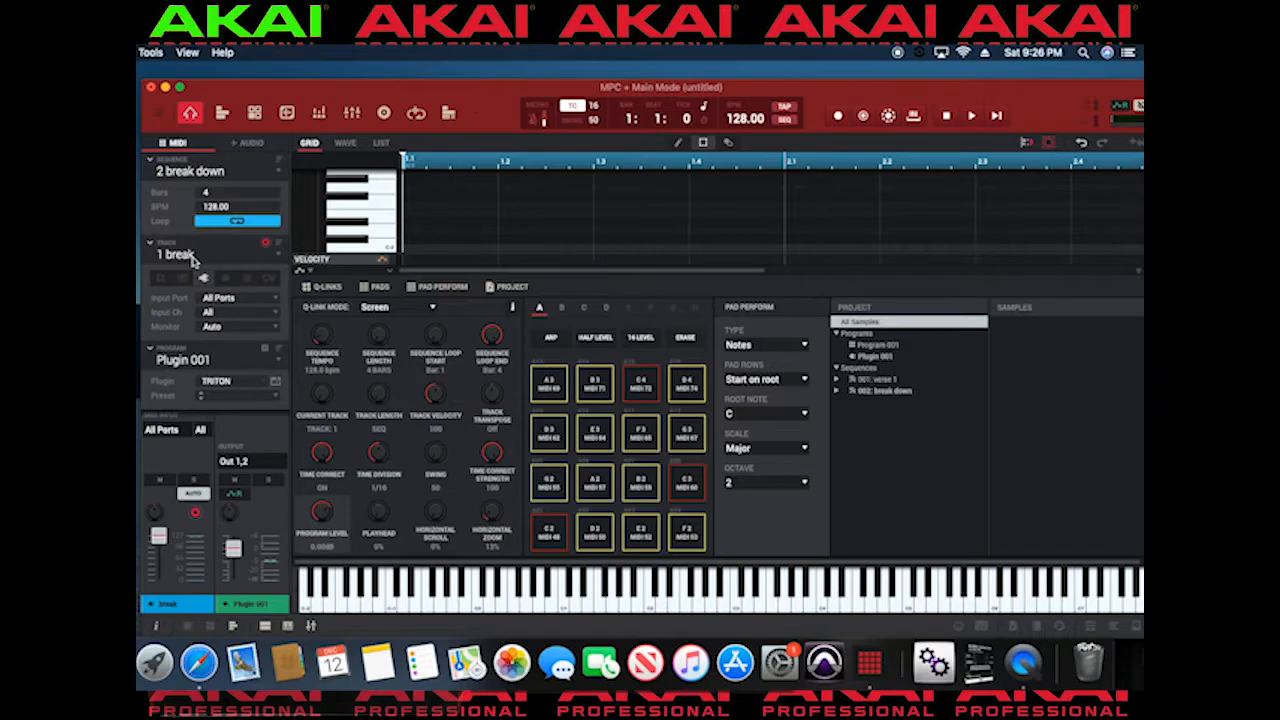
{"action": "left_click", "coordinate": [279, 160]}
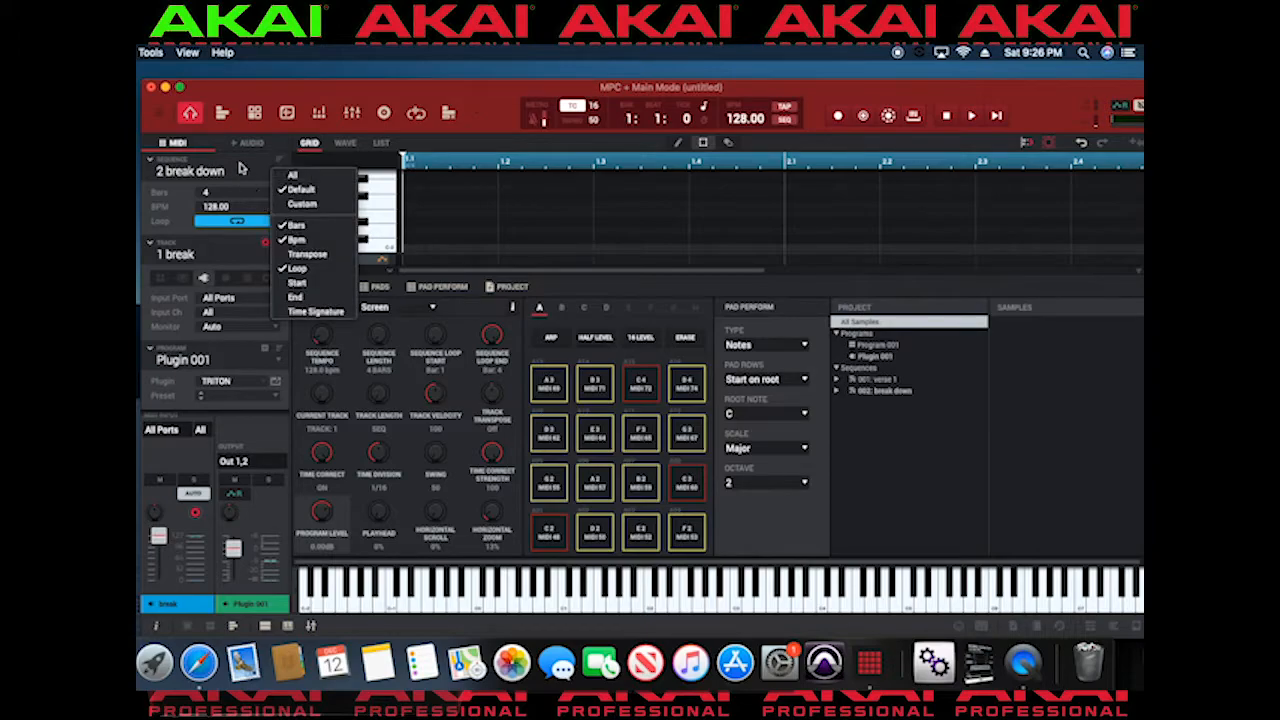
{"action": "left_click", "coordinate": [240, 168]}
{"action": "left_click", "coordinate": [279, 173]}
{"action": "left_click", "coordinate": [279, 173]}
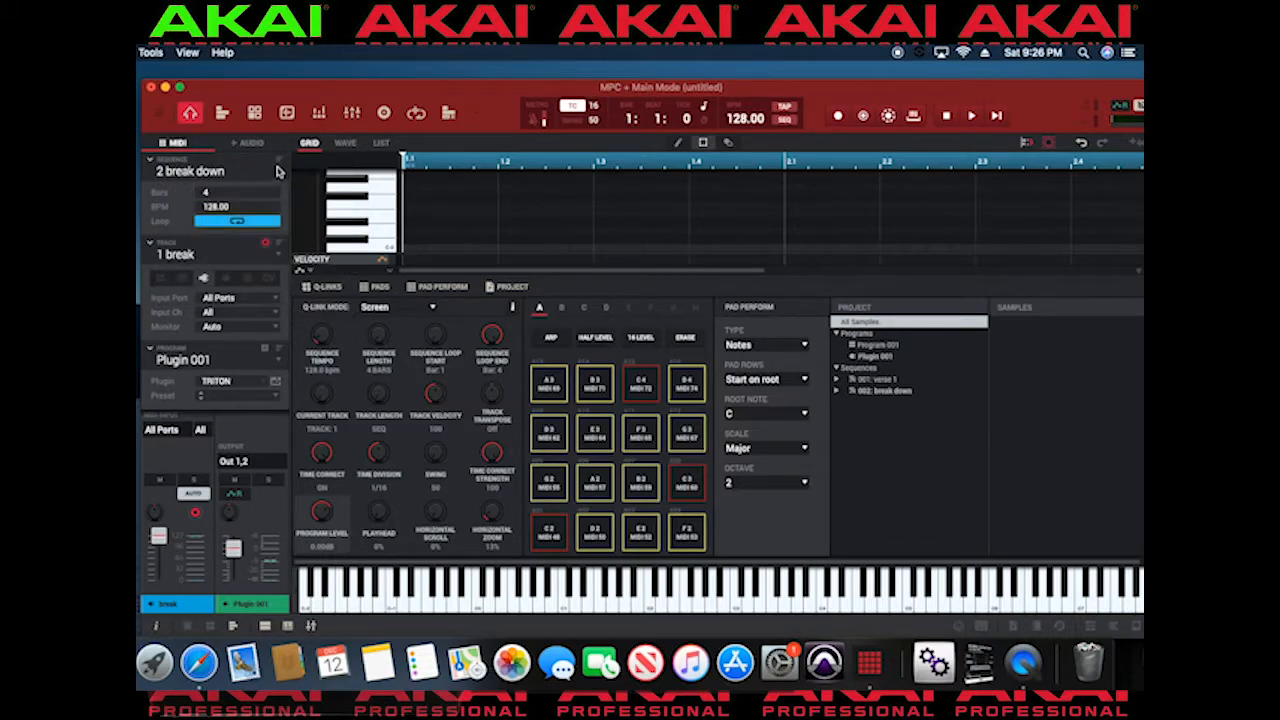
{"action": "left_click", "coordinate": [279, 172]}
{"action": "left_click", "coordinate": [262, 188]}
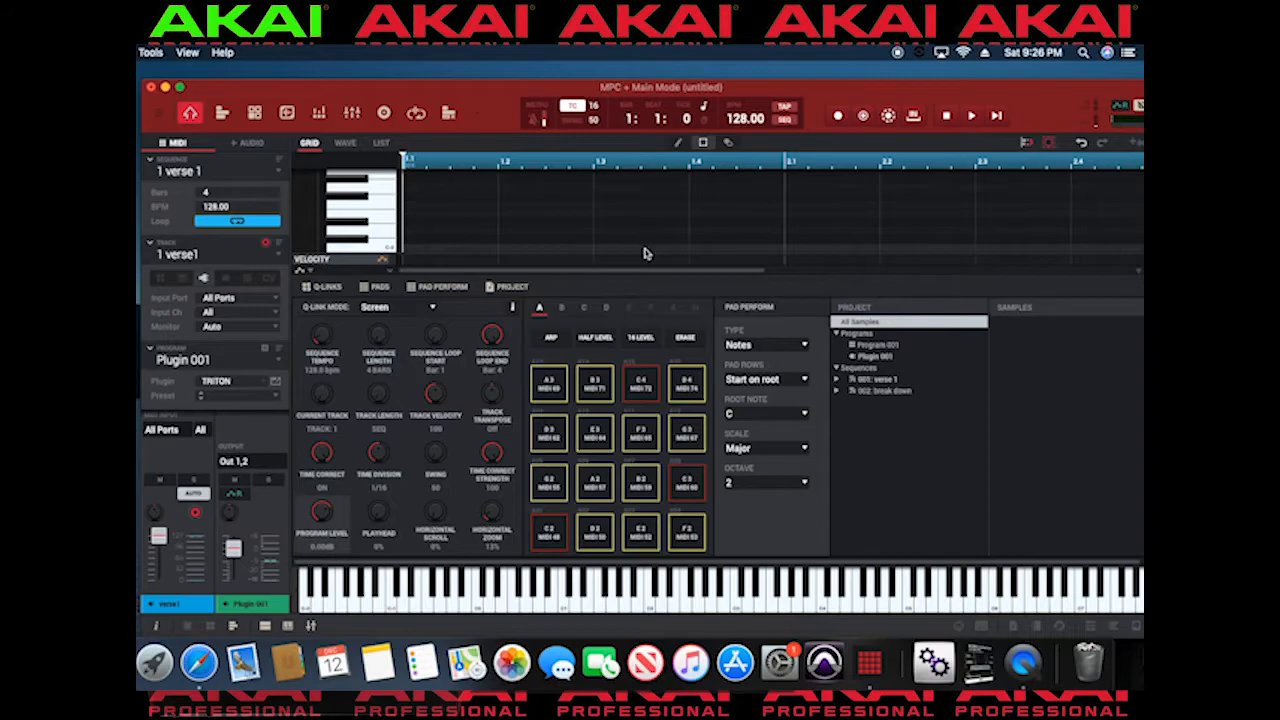
Arm recording and rename sequence 1 to "1 phrase".
{"action": "left_click", "coordinate": [838, 118]}
{"action": "double_click", "coordinate": [205, 172]}
{"action": "left_click_drag", "start_coordinate": [204, 172], "coordinate": [159, 171]}
{"action": "key", "text": "BackSpace"}
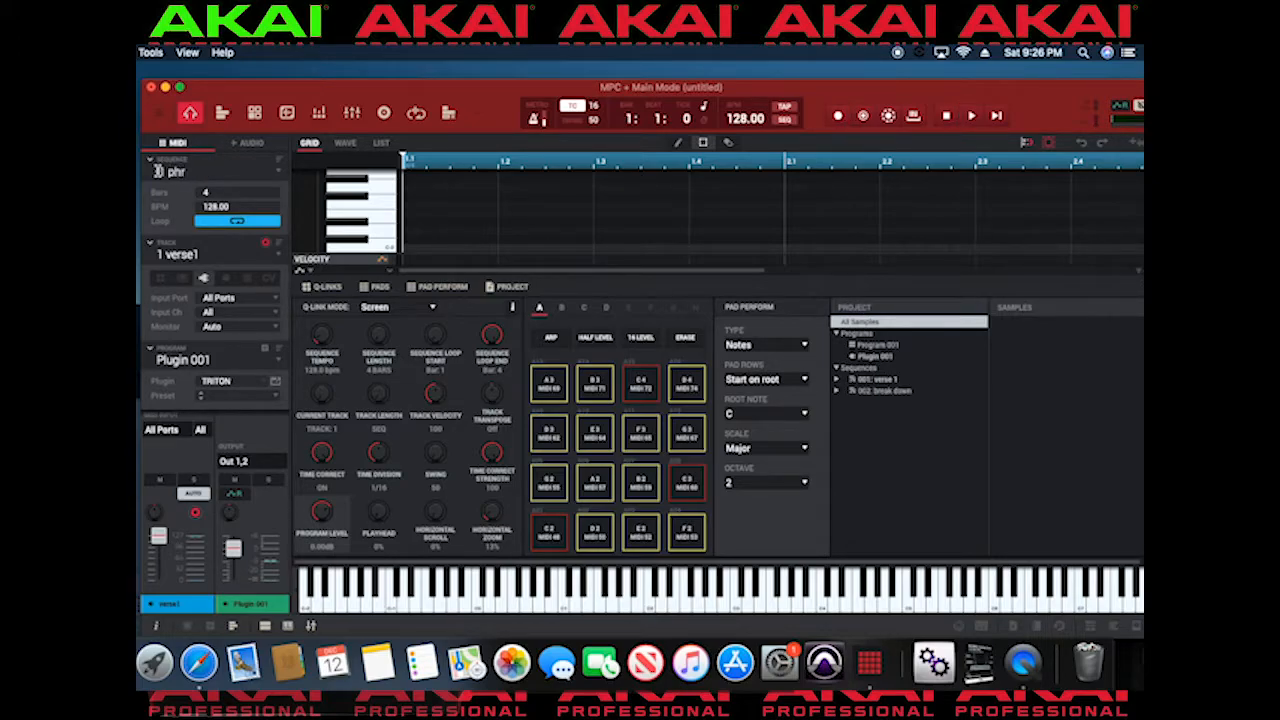
{"action": "type", "text": "phrase"}
{"action": "key", "text": "Return"}
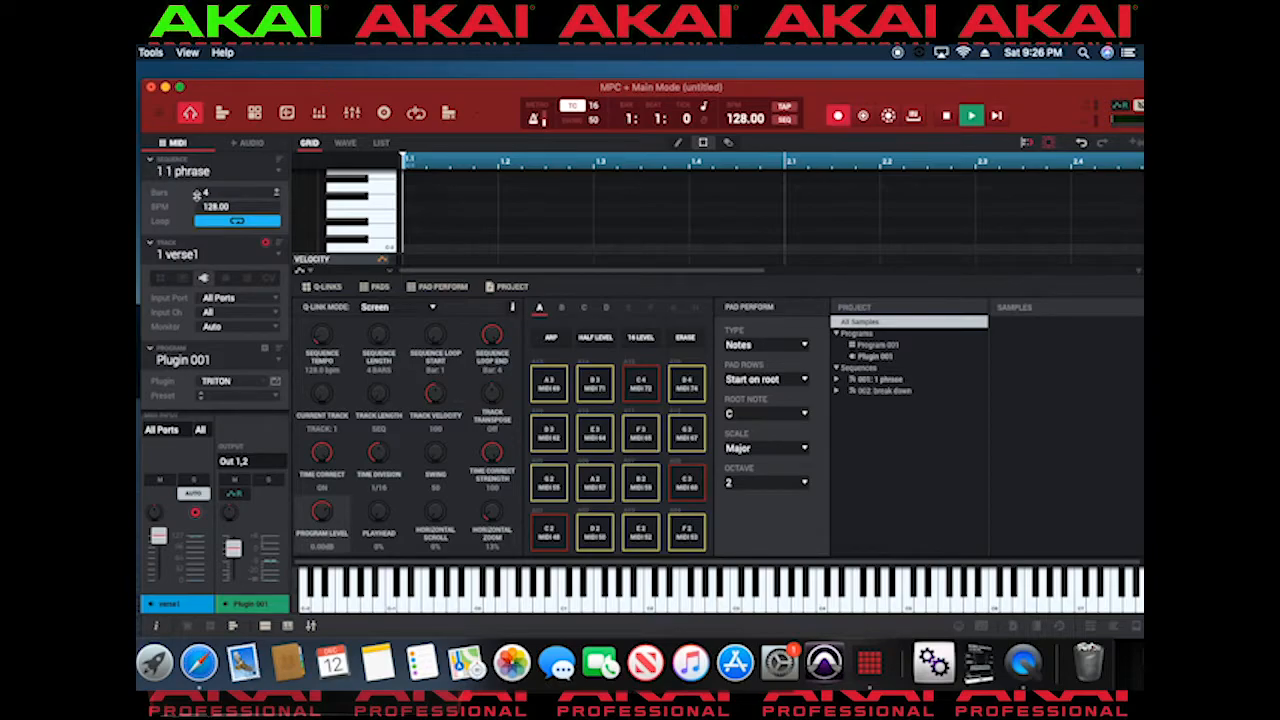
Rename the first track of sequence 1 to "1 phrase" and record its part from the start.
{"action": "double_click", "coordinate": [194, 254]}
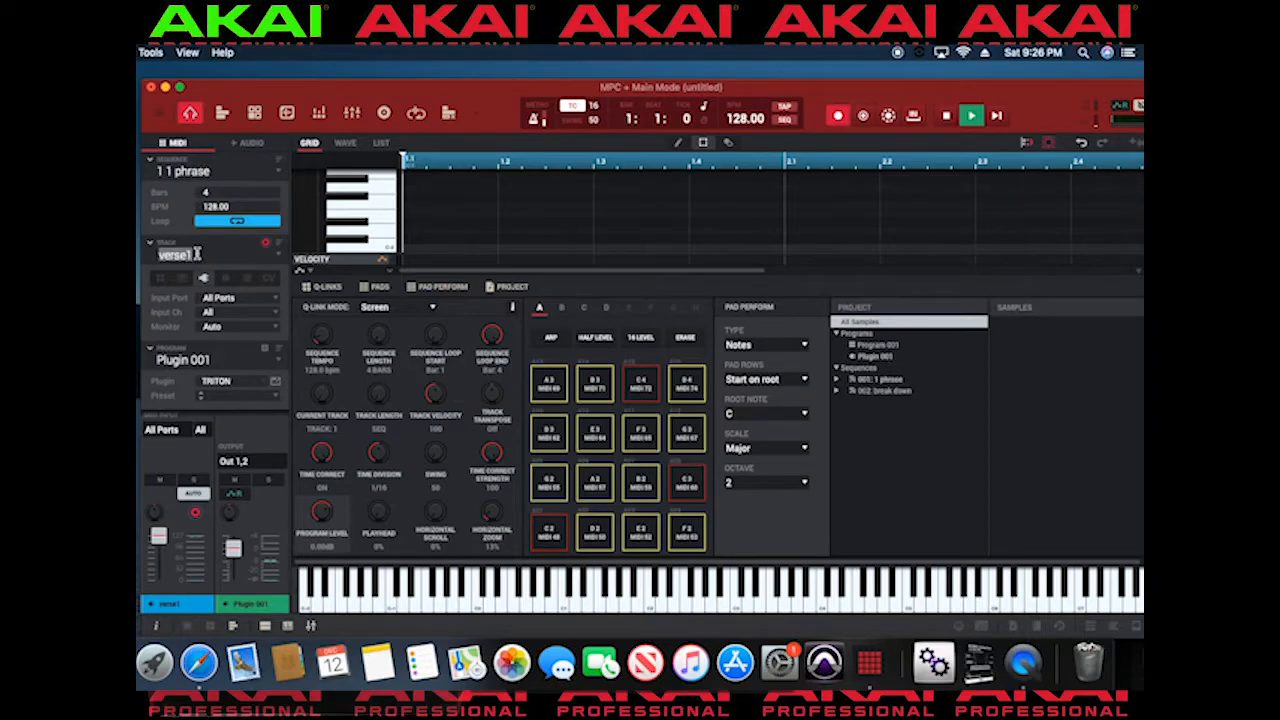
{"action": "key", "text": "BackSpace"}
{"action": "type", "text": "1 phrase"}
{"action": "left_click", "coordinate": [280, 92]}
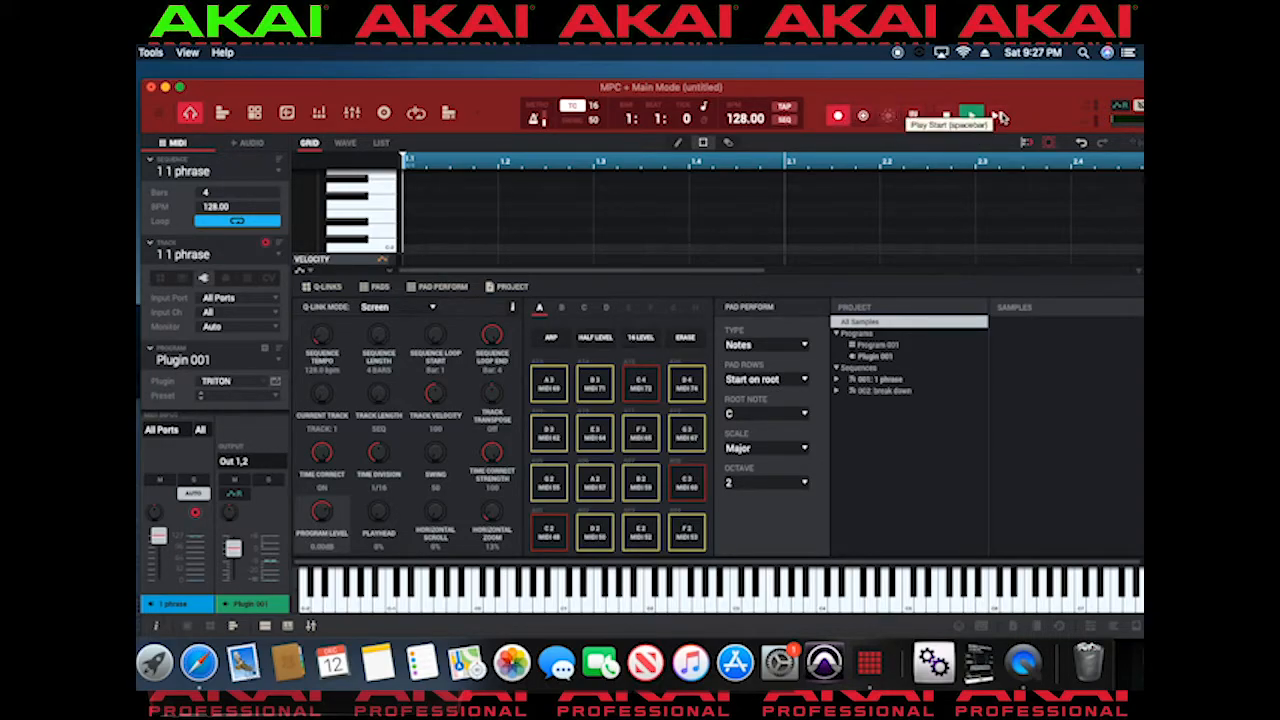
{"action": "left_click", "coordinate": [1001, 118]}
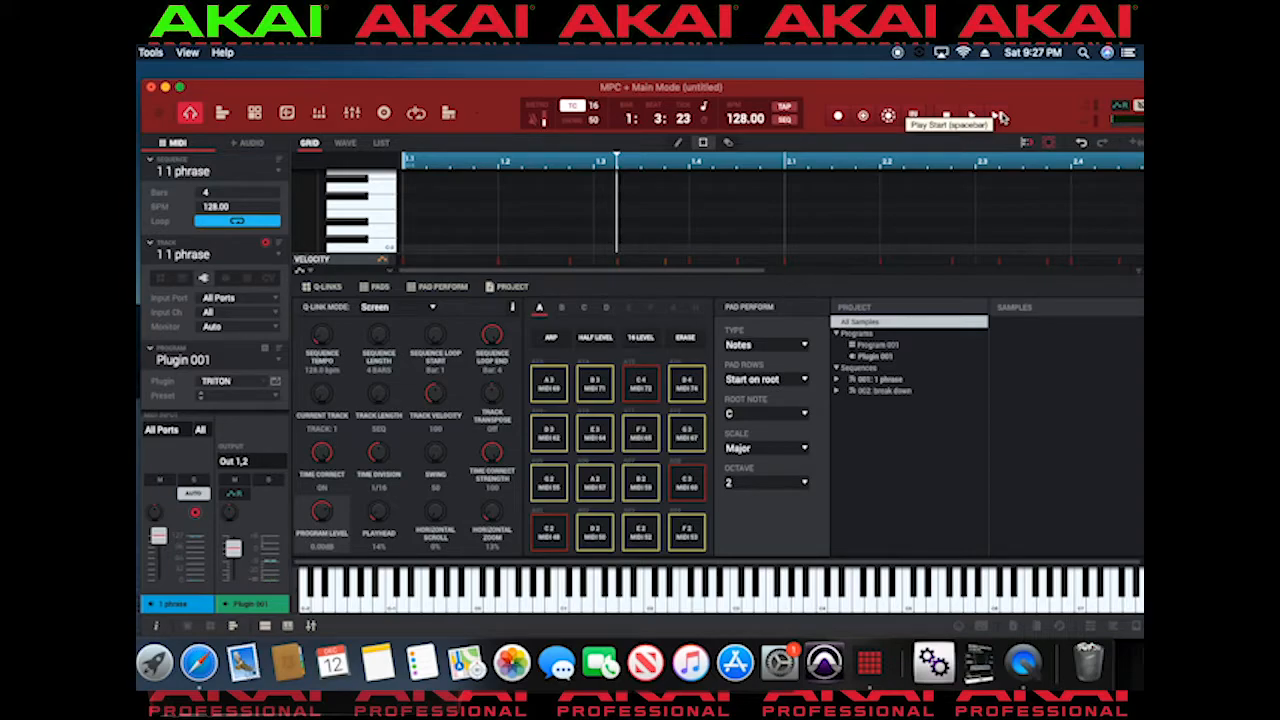
Switch to the "break down" sequence and record a part on its "break" track.
{"action": "left_click", "coordinate": [272, 175]}
{"action": "left_click", "coordinate": [264, 200]}
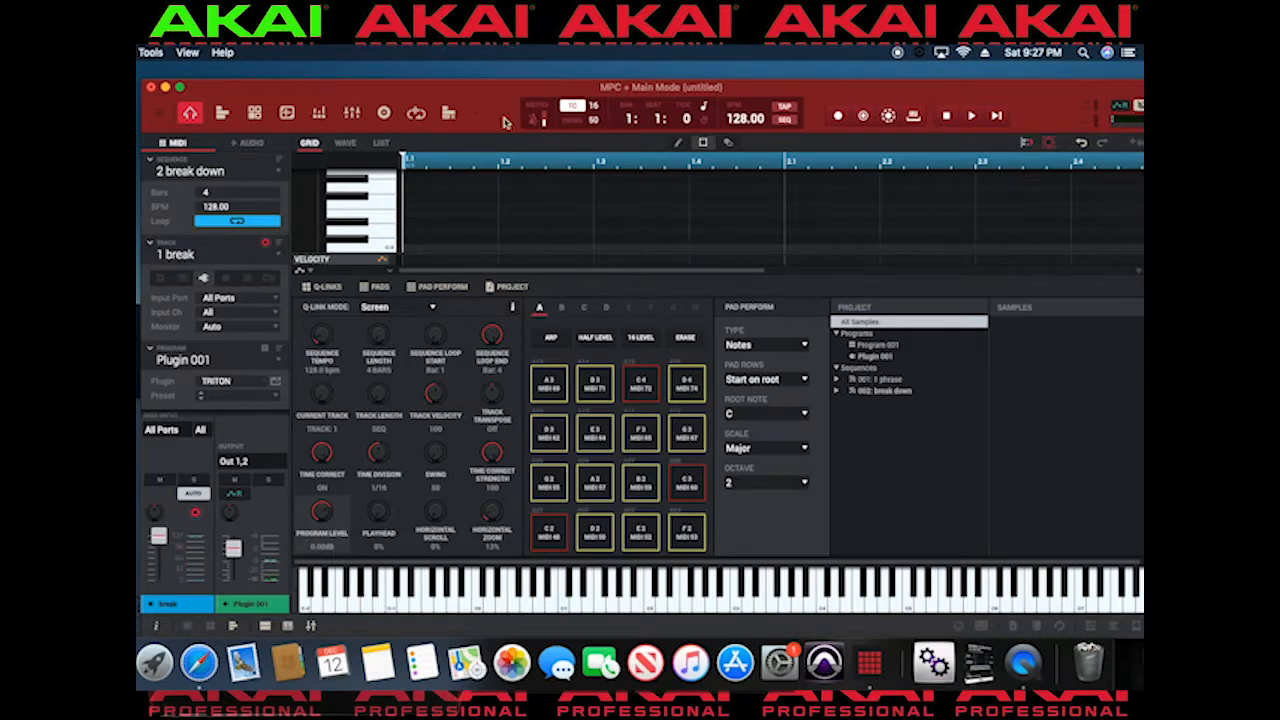
{"action": "left_click", "coordinate": [840, 116]}
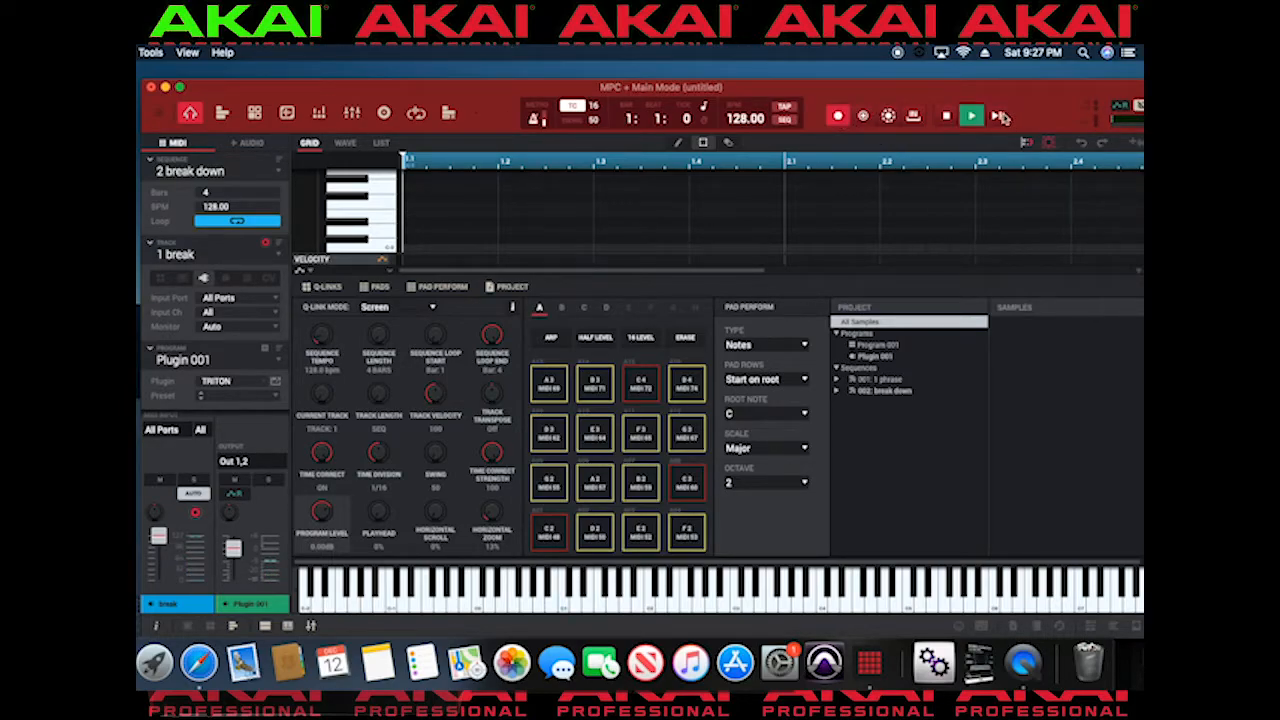
{"action": "left_click", "coordinate": [976, 119]}
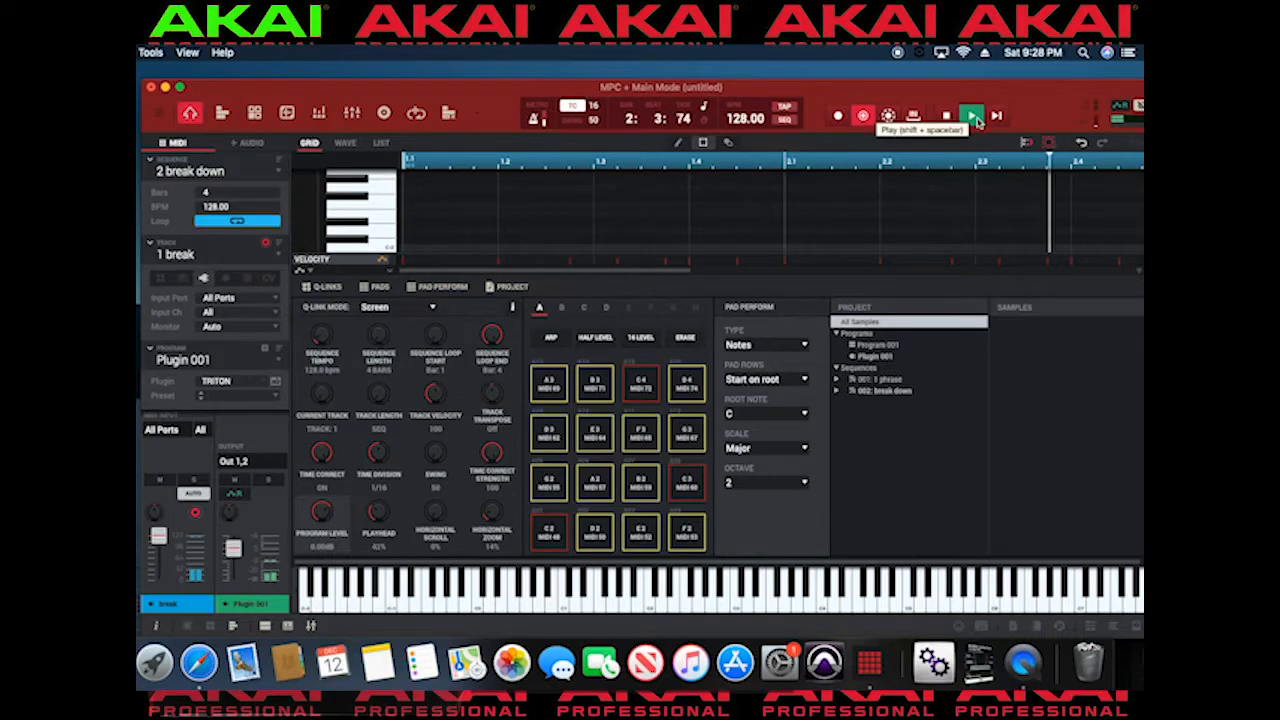
{"action": "key", "text": "space"}
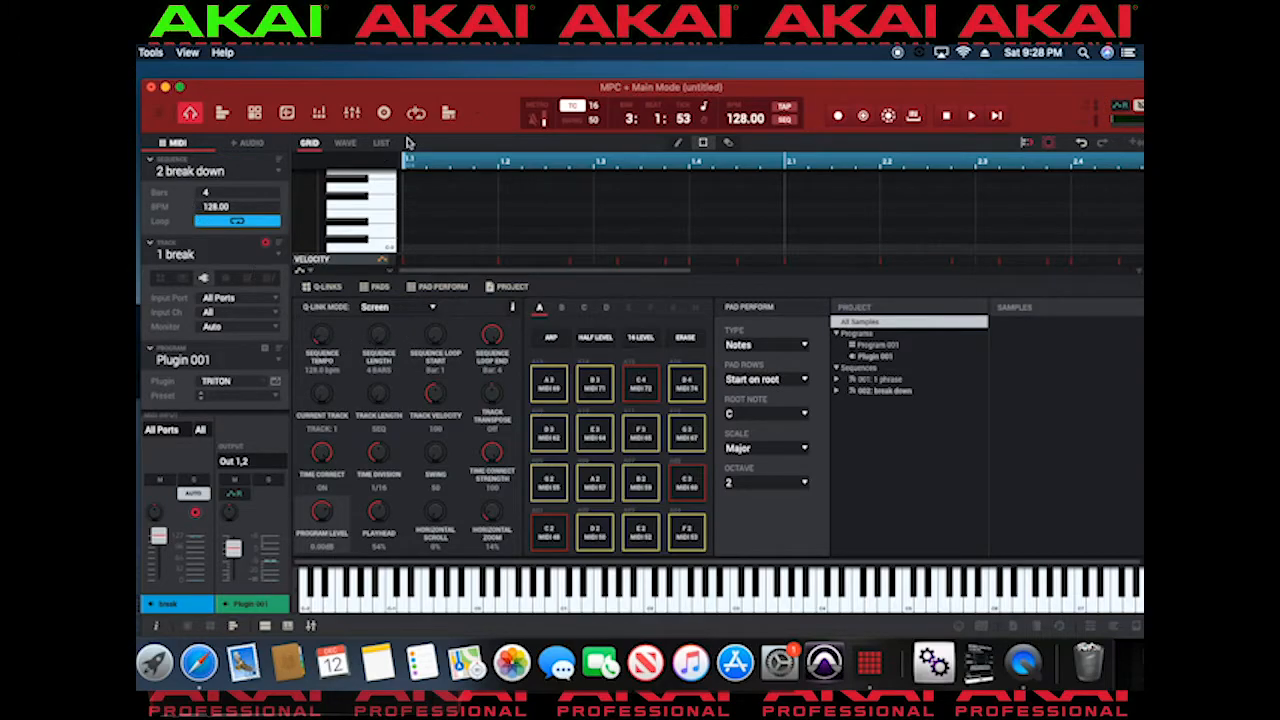
Open Next Sequence mode and make "1 phrase" the current sequence.
{"action": "left_click", "coordinate": [477, 117]}
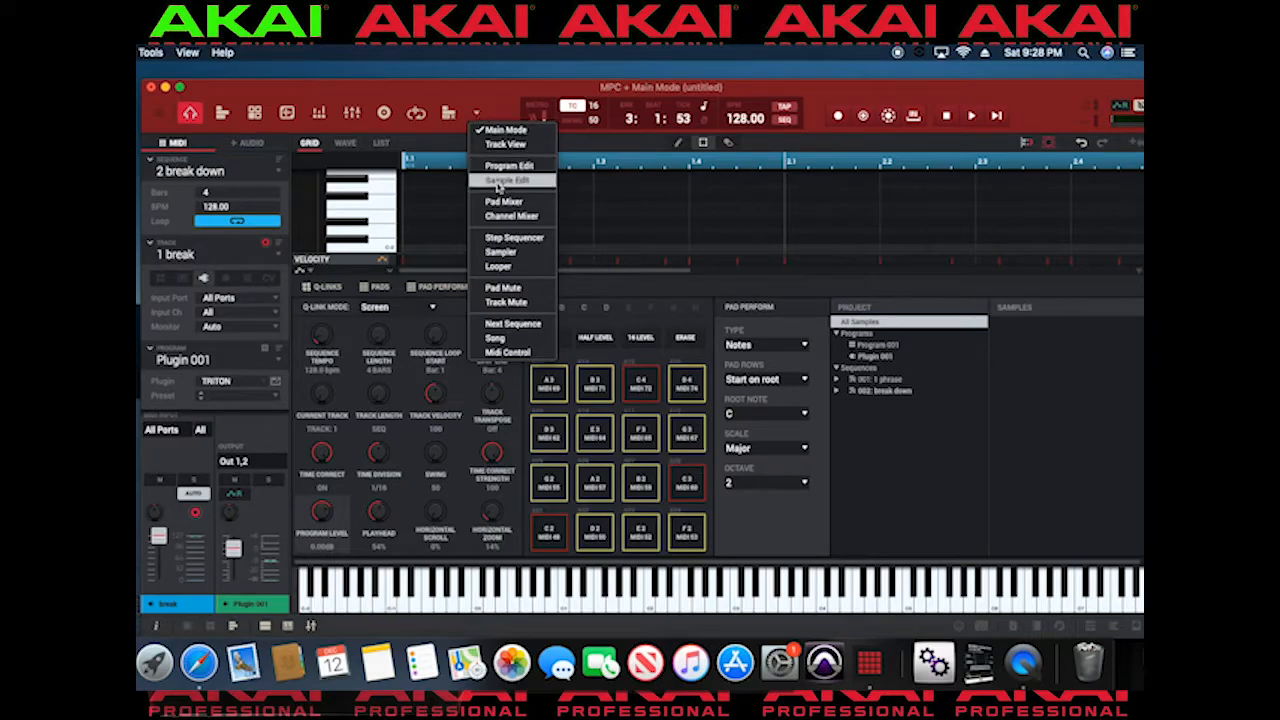
{"action": "left_click", "coordinate": [512, 326]}
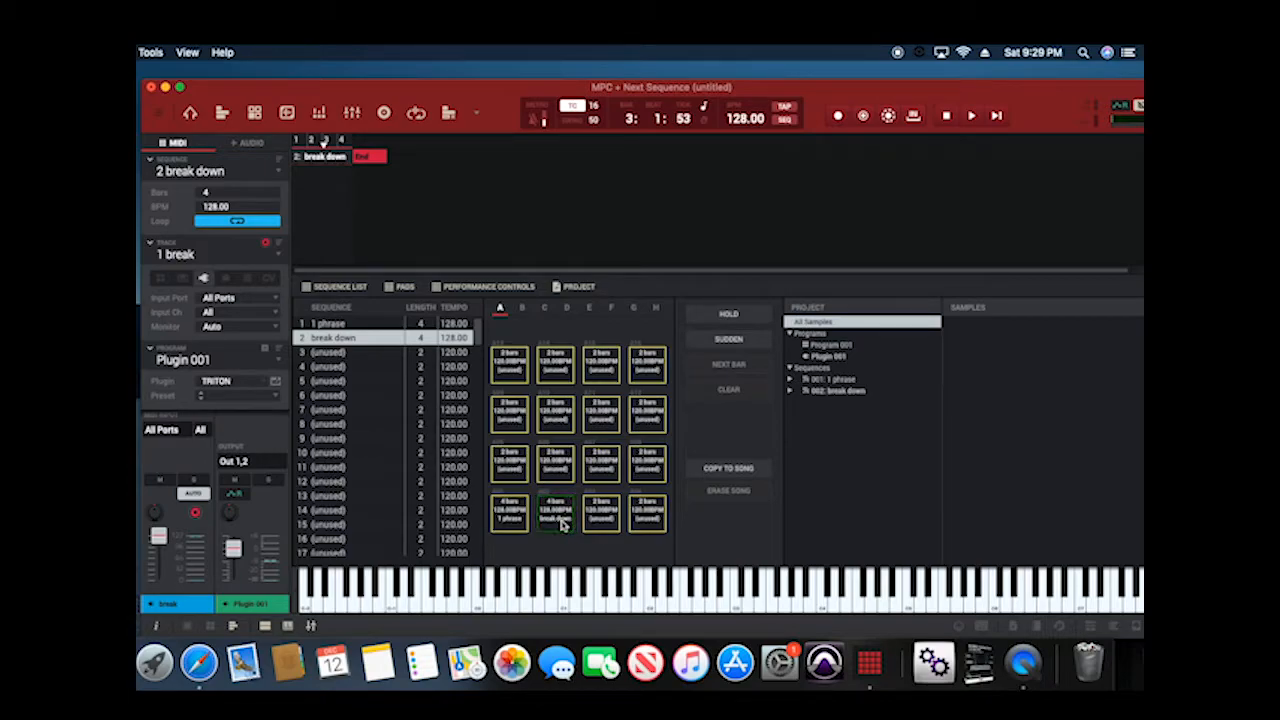
{"action": "left_click", "coordinate": [276, 172]}
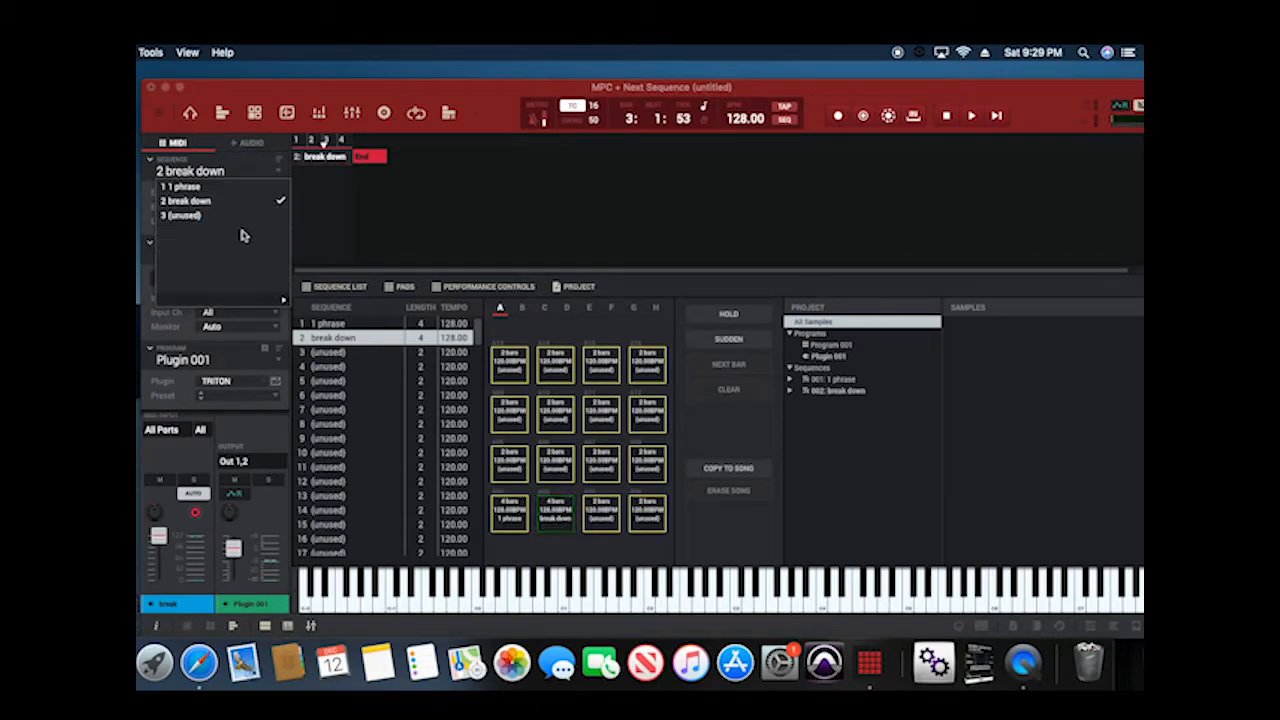
{"action": "left_click", "coordinate": [238, 194]}
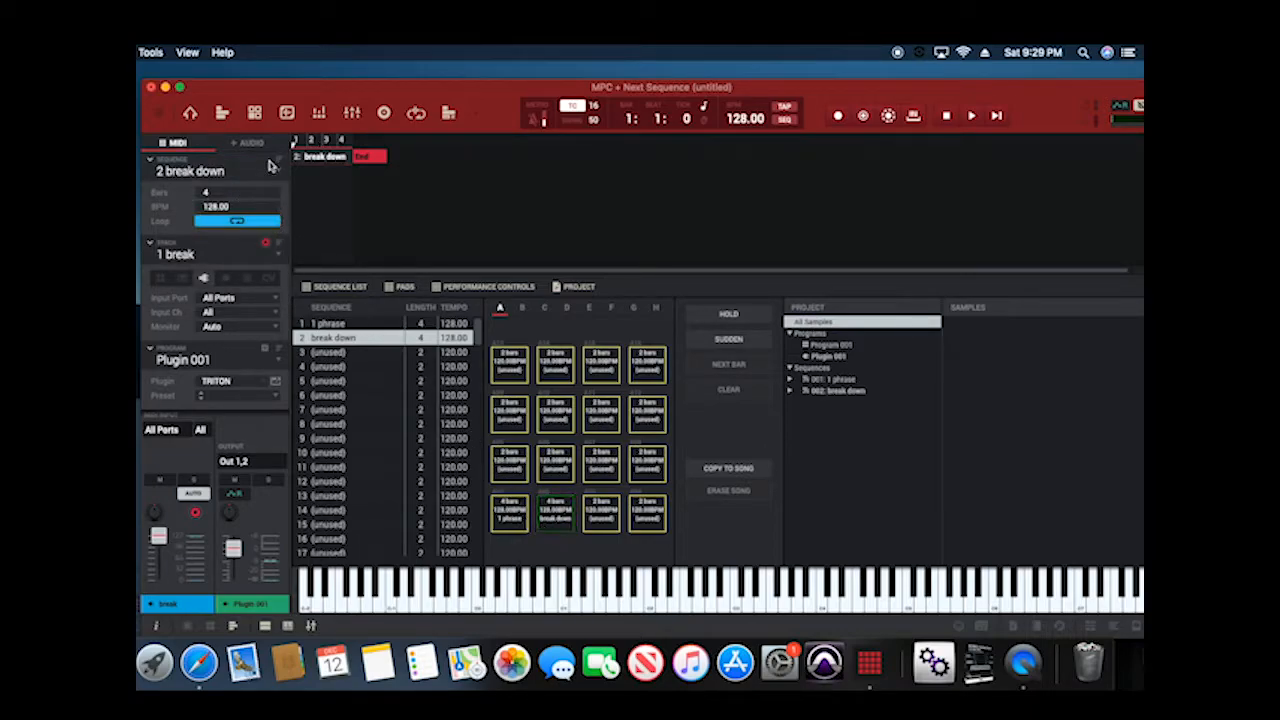
{"action": "left_click", "coordinate": [276, 170]}
{"action": "left_click", "coordinate": [230, 190]}
{"action": "left_click", "coordinate": [277, 174]}
{"action": "left_click", "coordinate": [240, 190]}
Perform the arrangement live with the sequence pads, playing "1 phrase", switching to "break down", and returning to "1 phrase".
{"action": "left_click", "coordinate": [504, 510]}
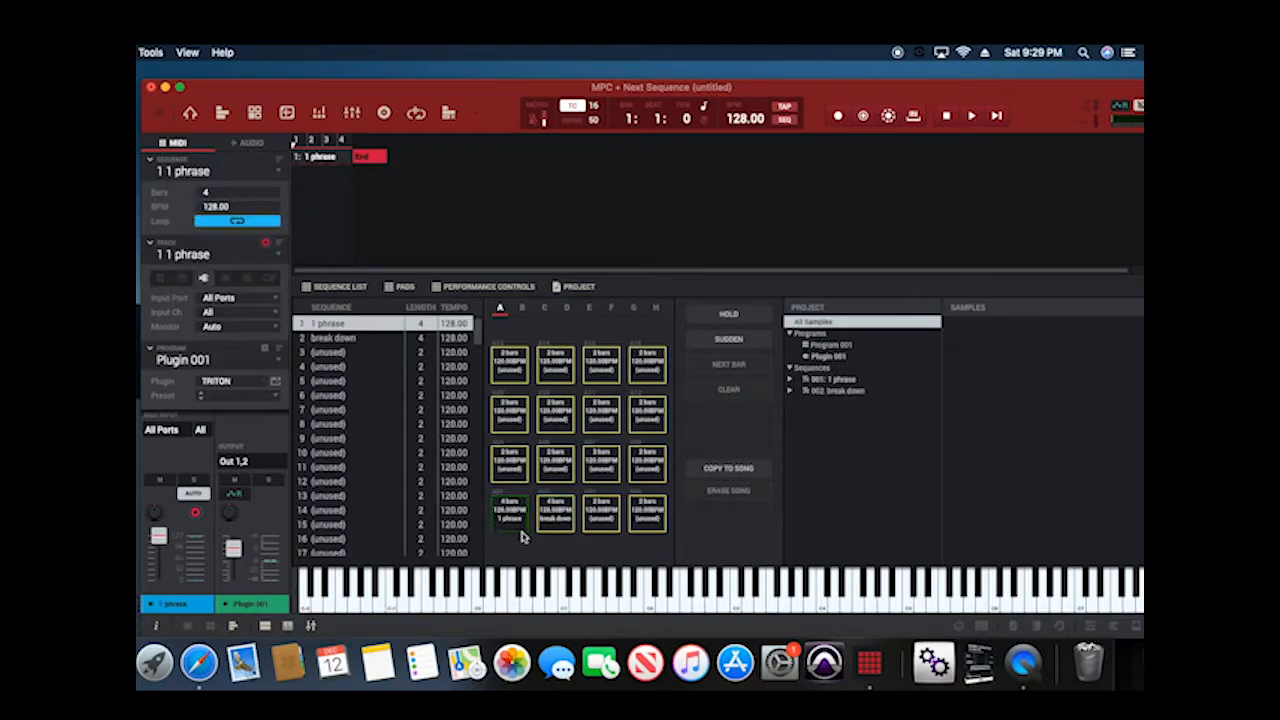
{"action": "left_click", "coordinate": [558, 515]}
{"action": "left_click", "coordinate": [560, 515]}
{"action": "key", "text": "space"}
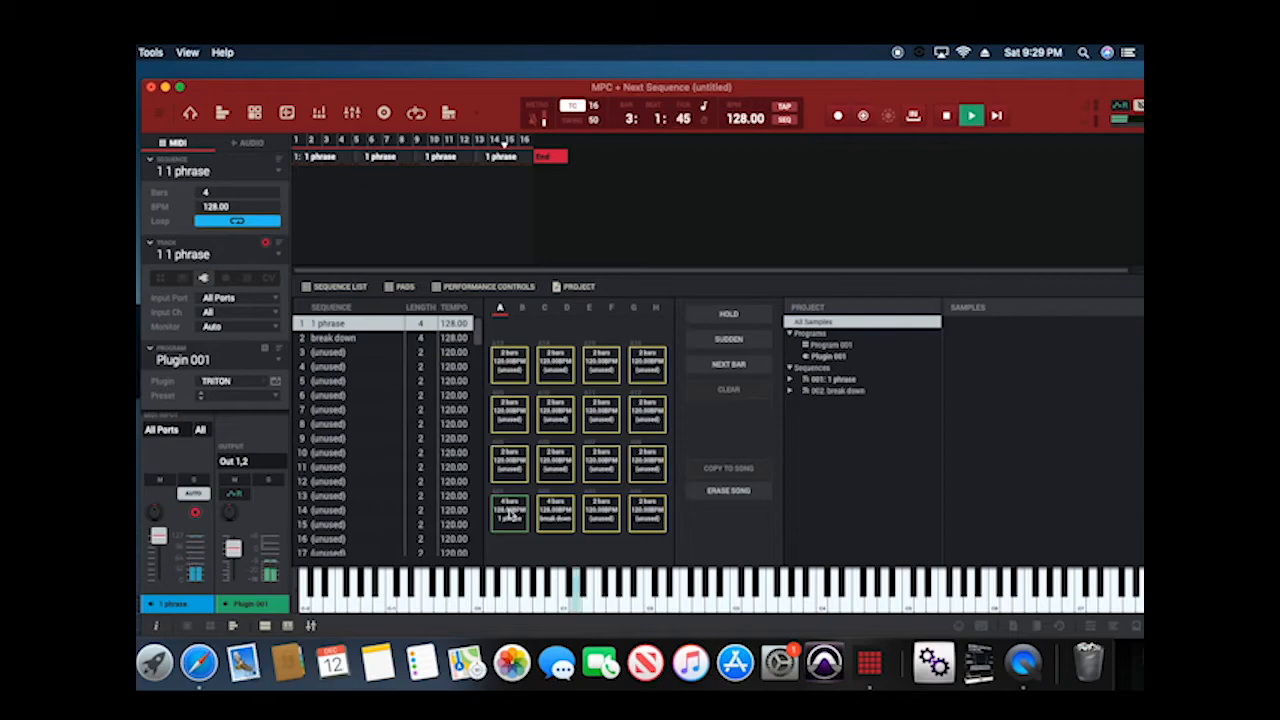
{"action": "left_click", "coordinate": [558, 512]}
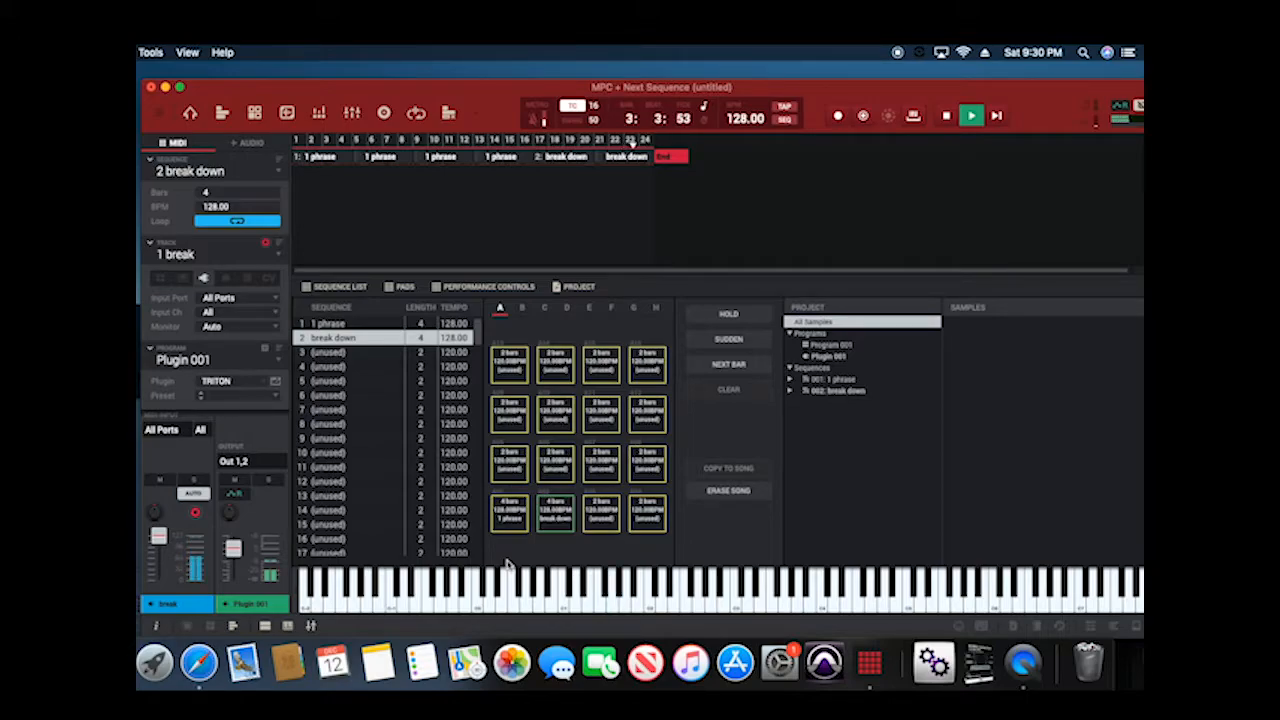
{"action": "left_click", "coordinate": [500, 524]}
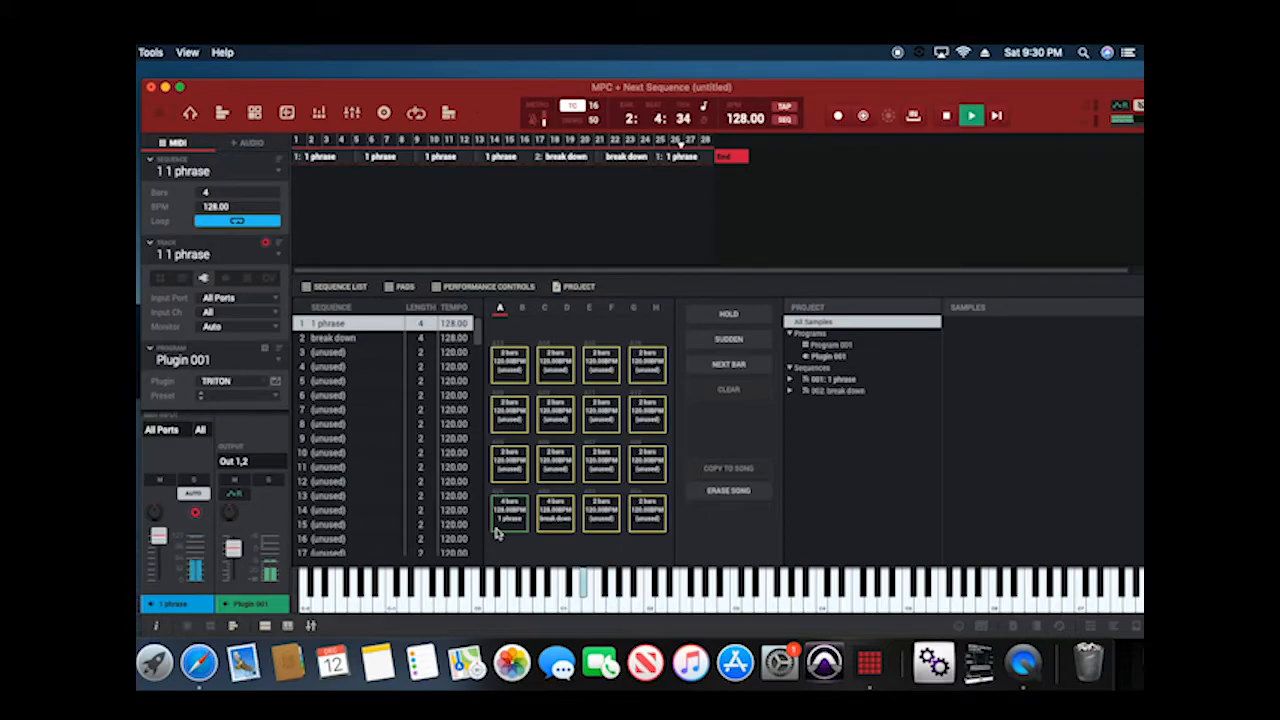
{"action": "key", "text": "space"}
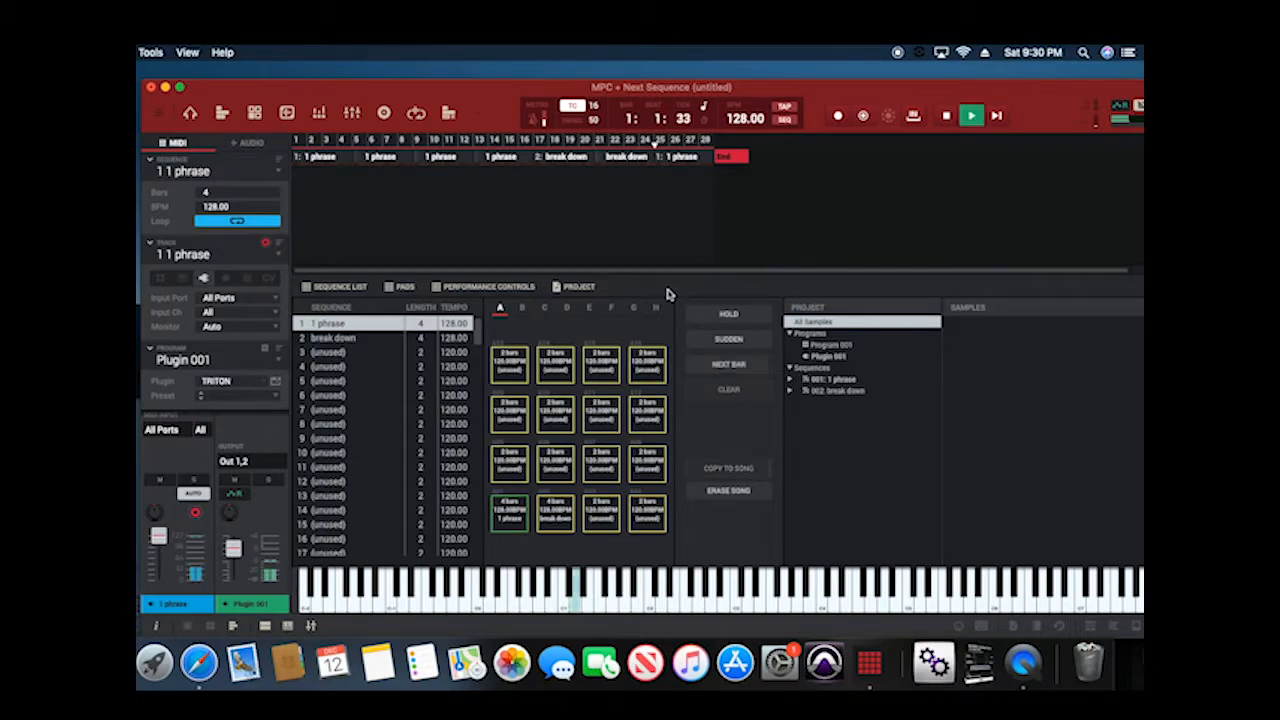
Close the opened sequence list and try playing back the performed arrangement from the start.
{"action": "key", "text": "Return"}
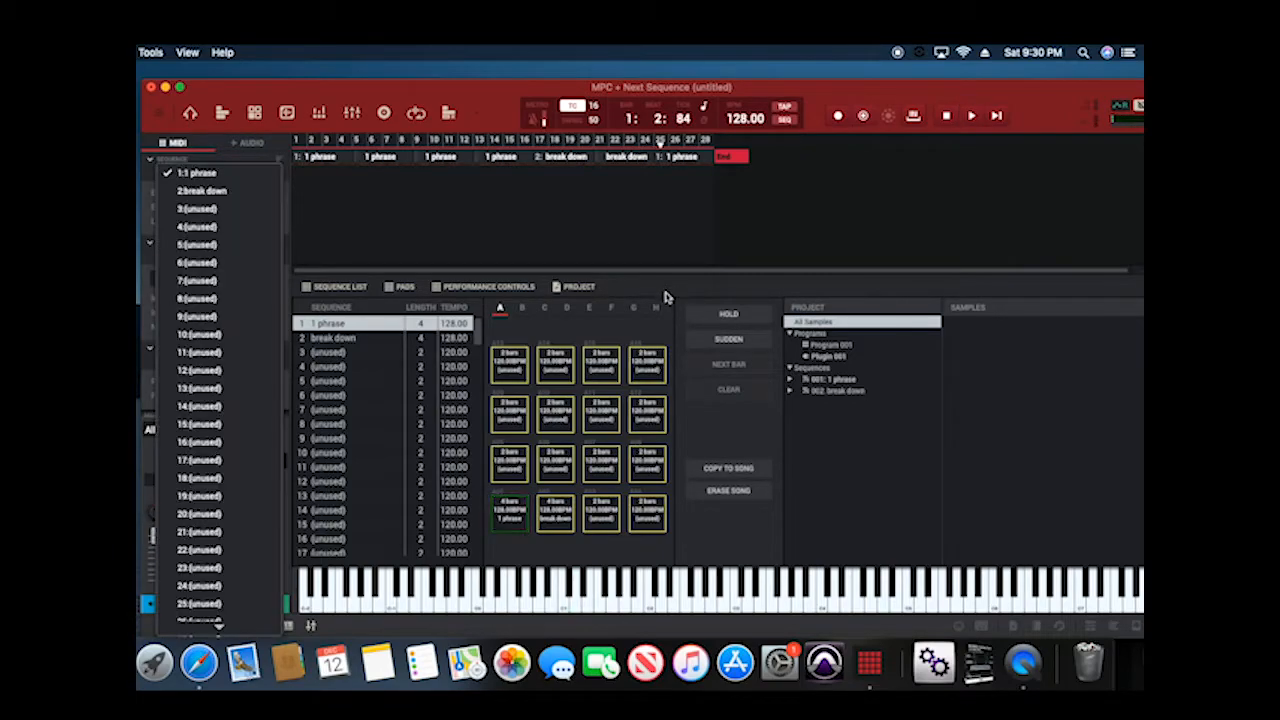
{"action": "key", "text": "Escape"}
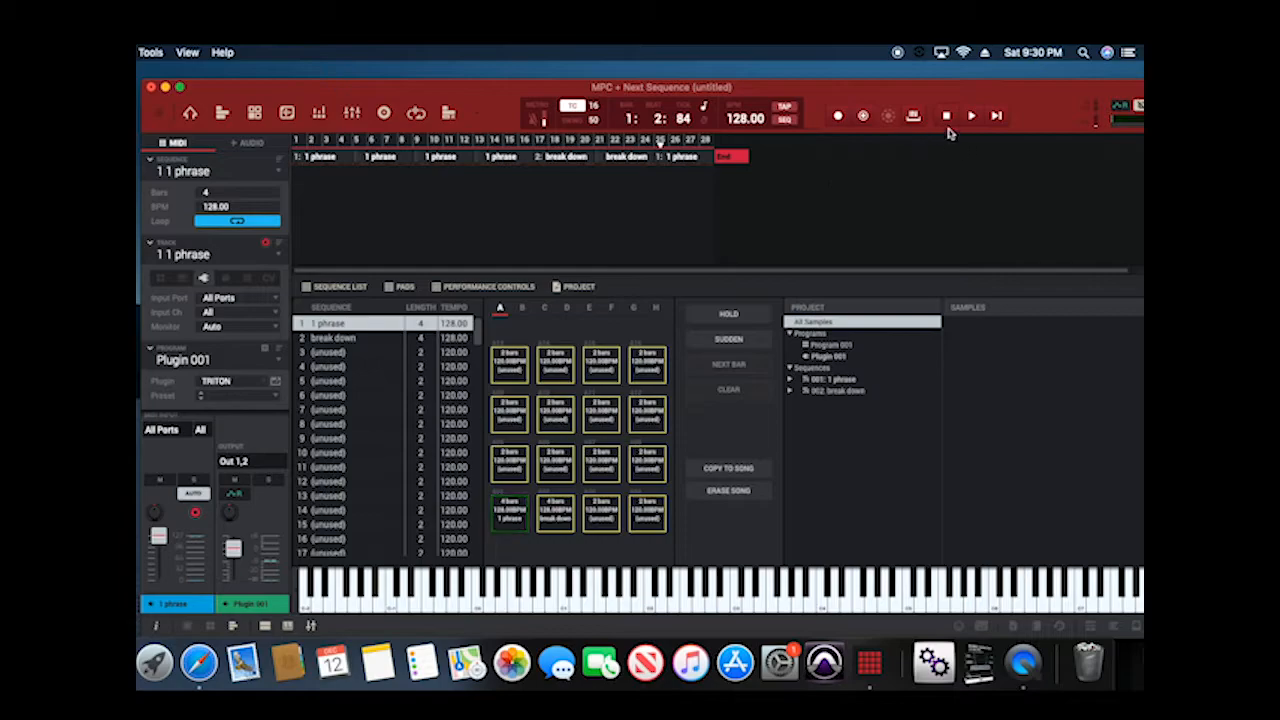
{"action": "left_click", "coordinate": [997, 117]}
{"action": "left_click", "coordinate": [997, 117]}
{"action": "key", "text": "space"}
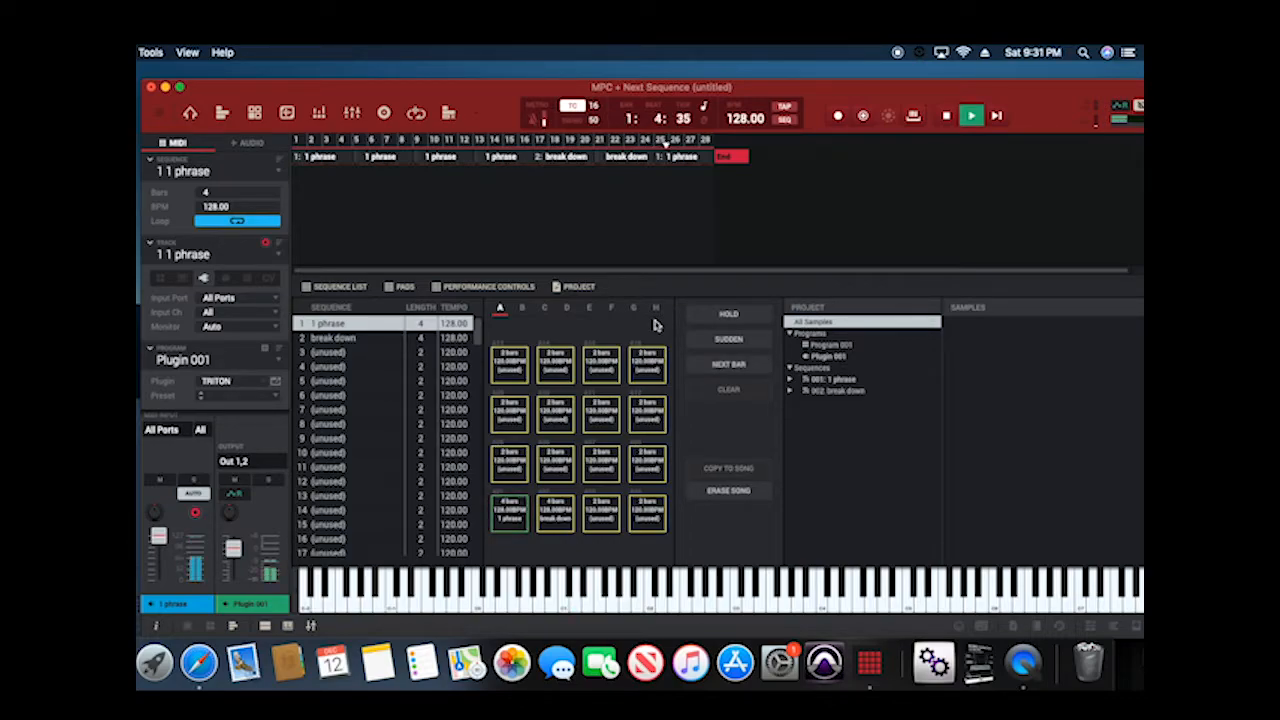
{"action": "key", "text": "space"}
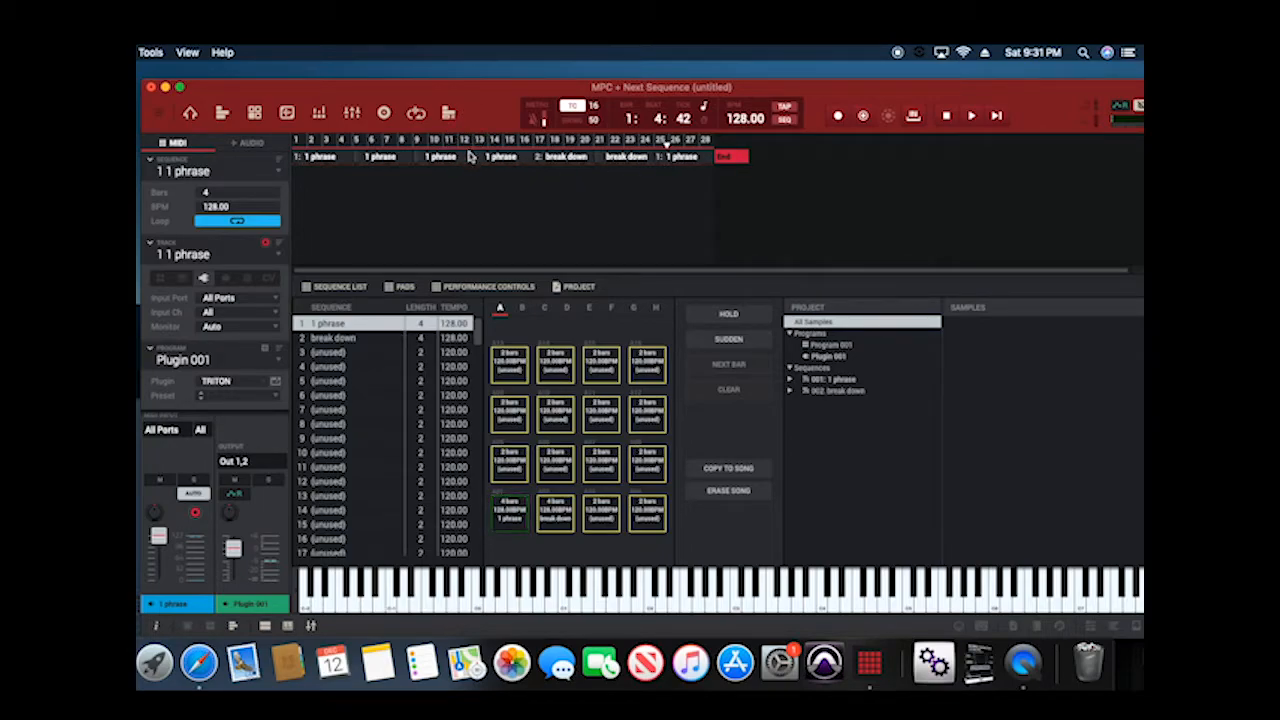
{"action": "key", "text": "space"}
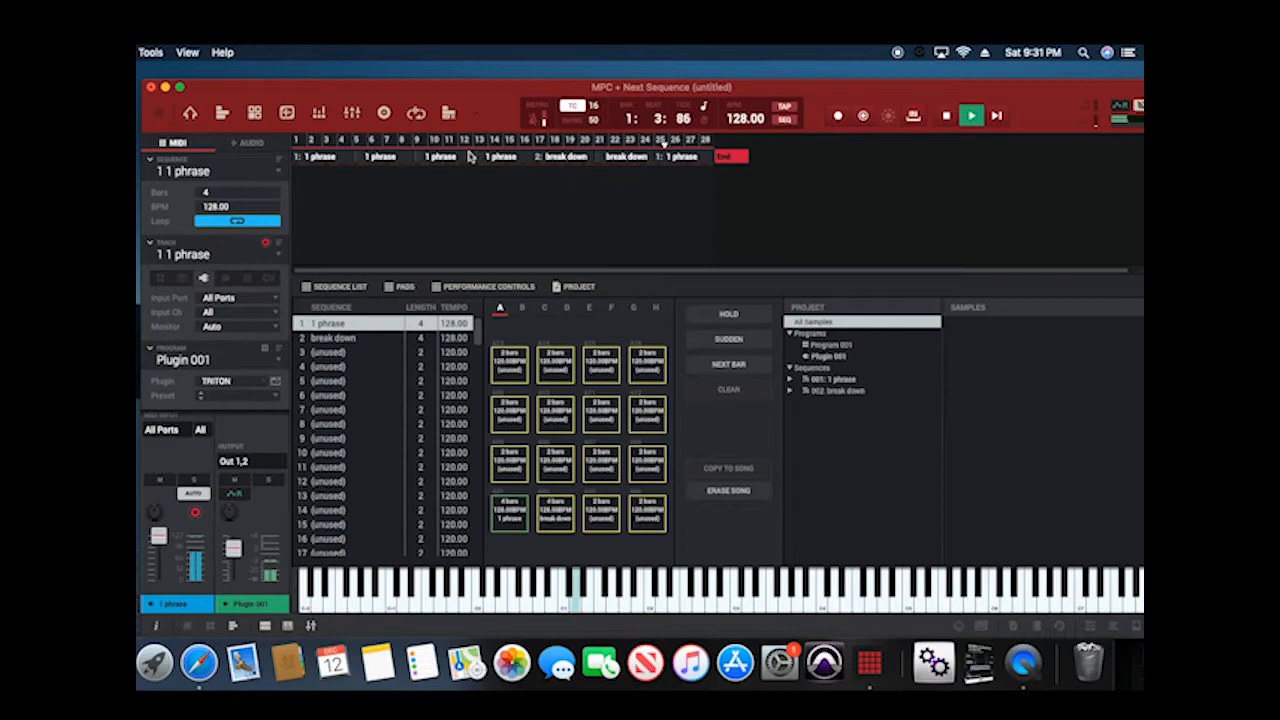
Erase the performed song and try a new arrangement, repeating "break down" with Hold before releasing it to switch to "1 phrase".
{"action": "key", "text": "space"}
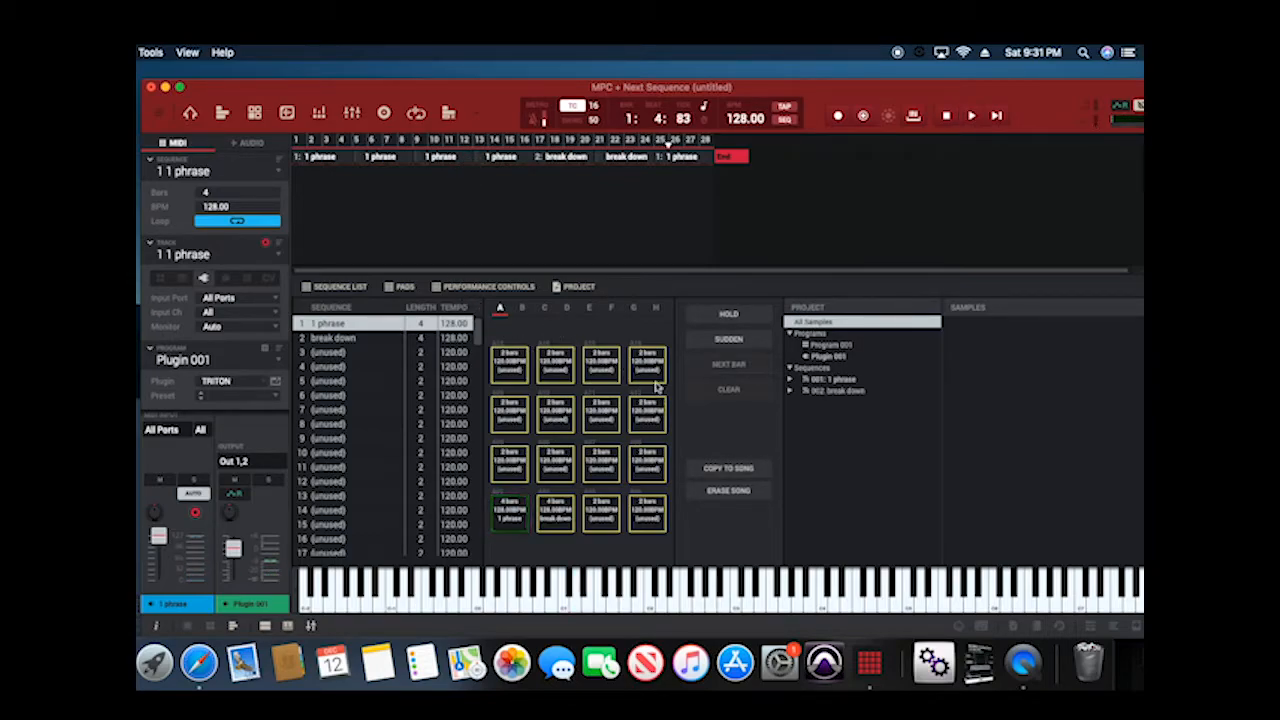
{"action": "left_click", "coordinate": [745, 492]}
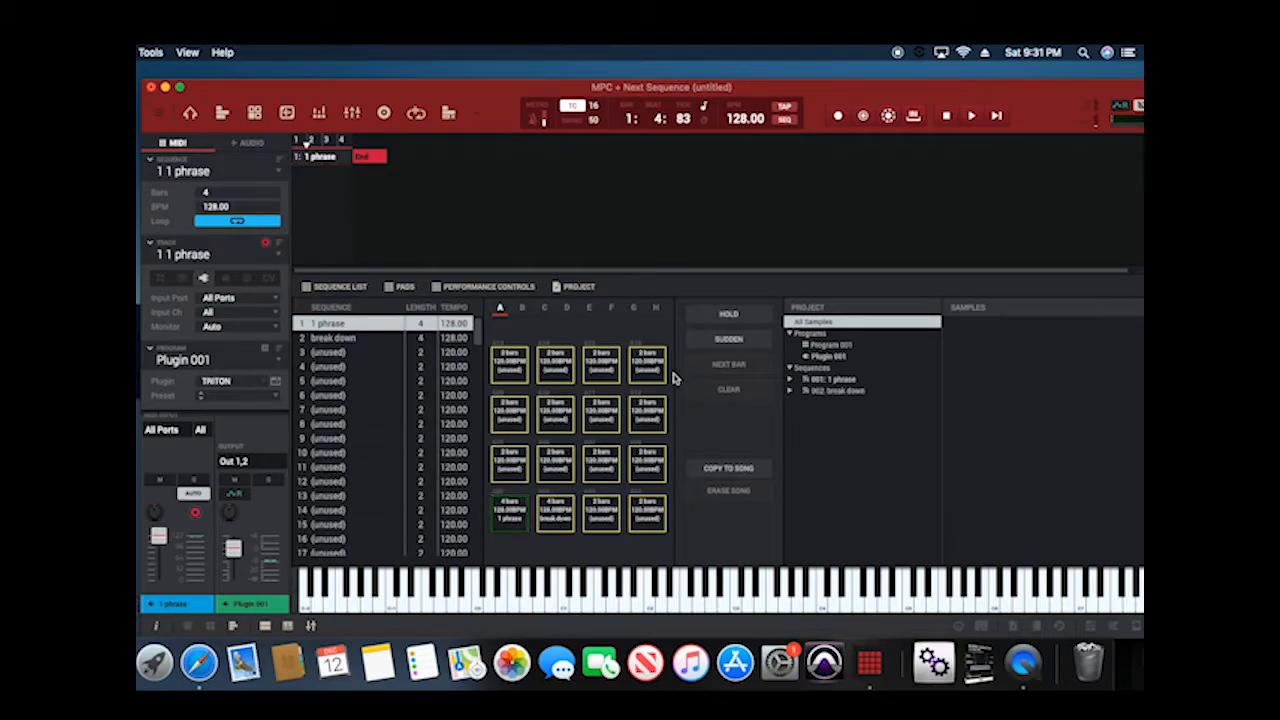
{"action": "left_click", "coordinate": [554, 513]}
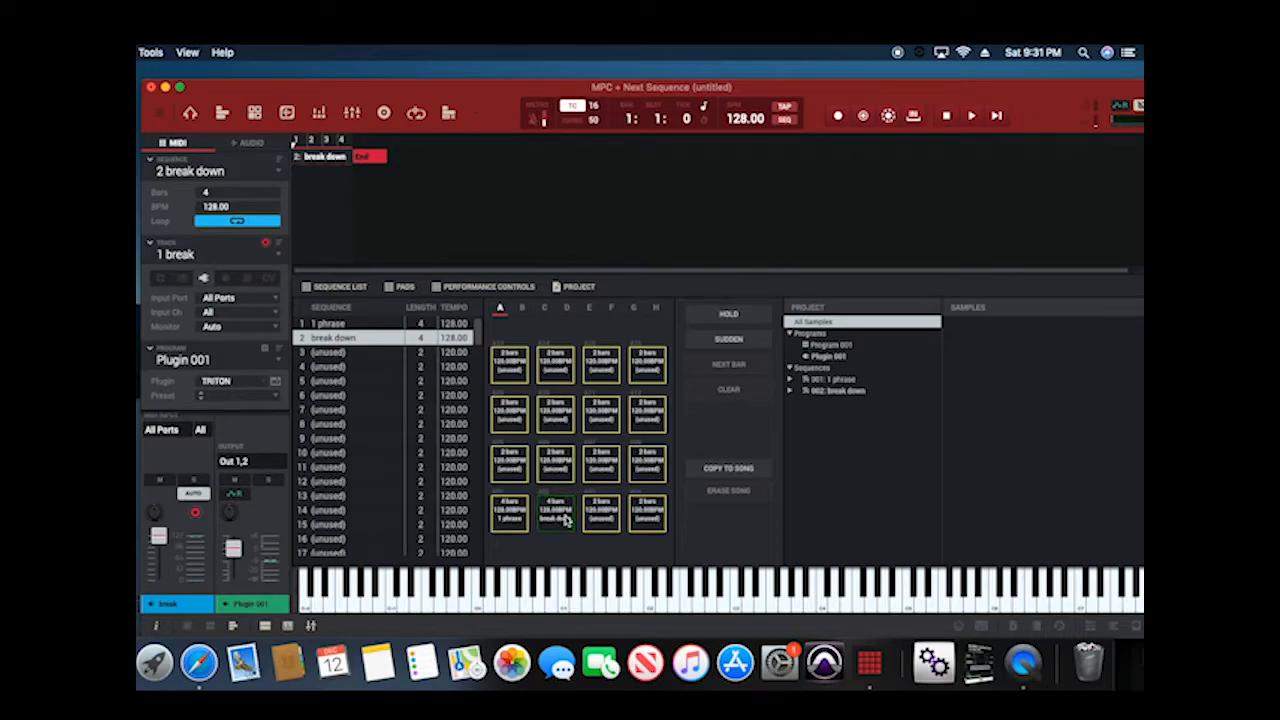
{"action": "left_click", "coordinate": [728, 314]}
{"action": "key", "text": "space"}
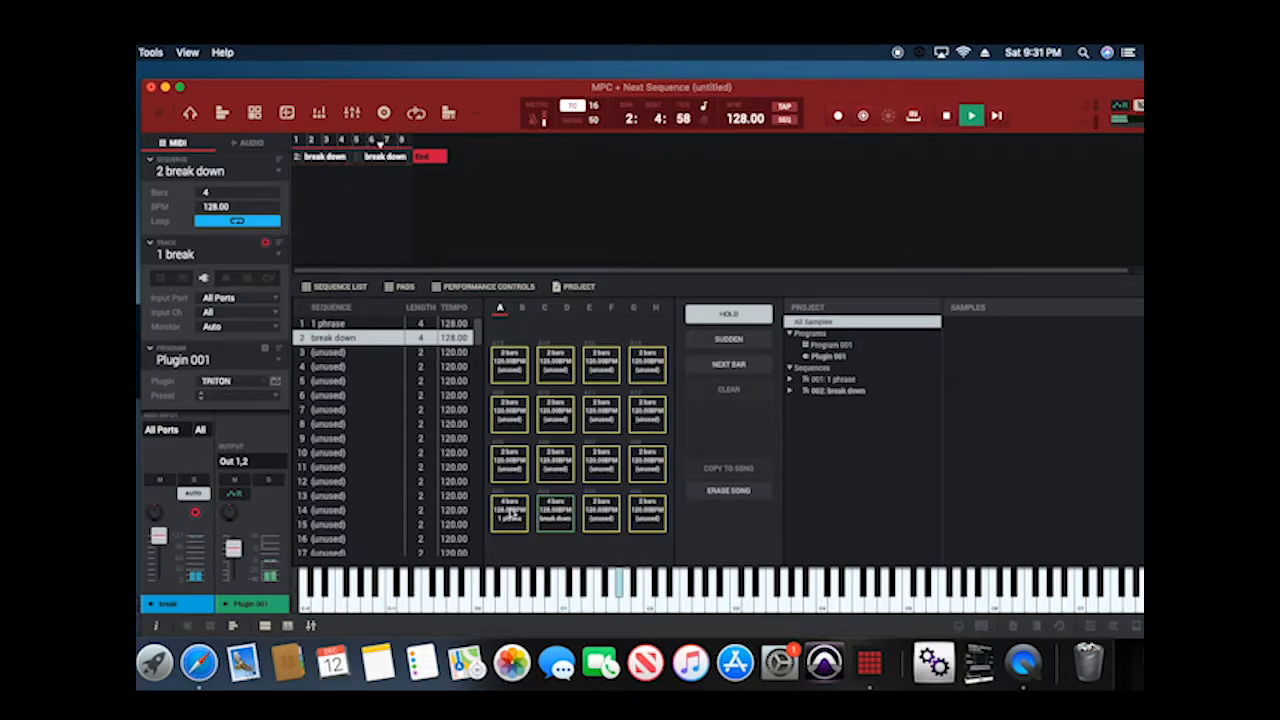
{"action": "left_click", "coordinate": [510, 512]}
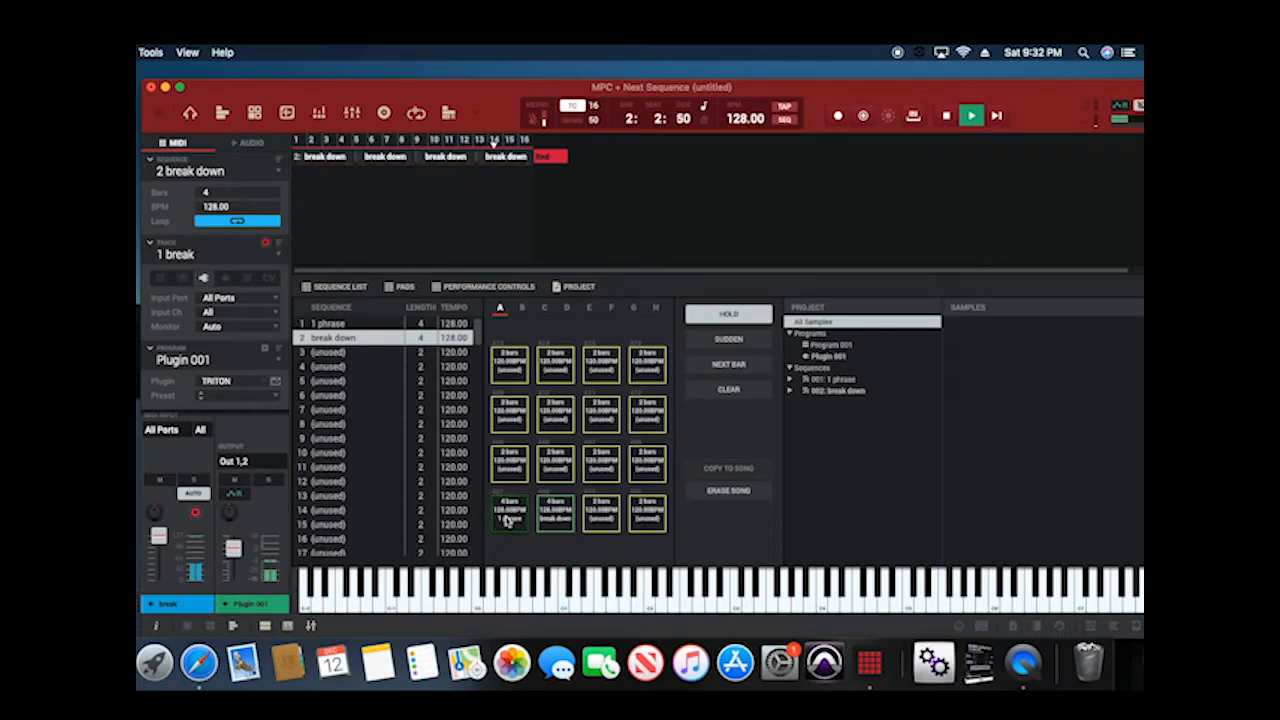
{"action": "left_click", "coordinate": [515, 508]}
{"action": "left_click", "coordinate": [730, 316]}
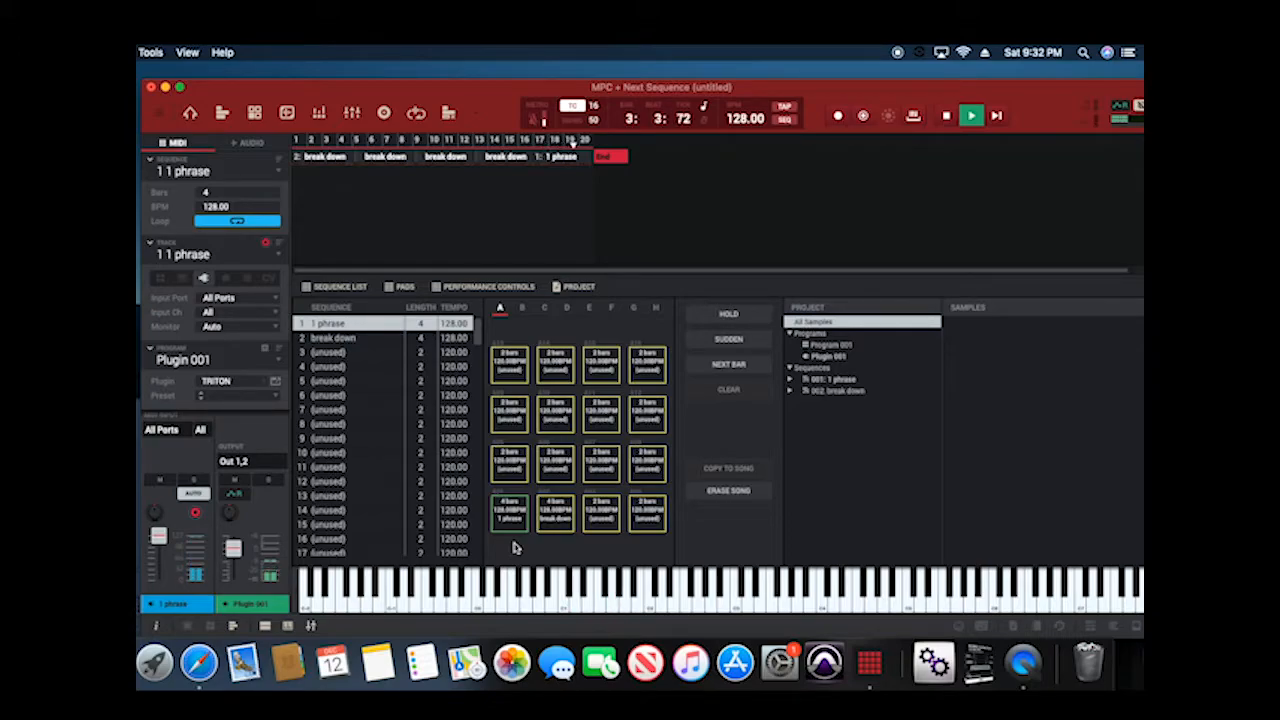
Erase the song and try Sudden switching while performing "1 phrase", "break down", and "1 phrase" again.
{"action": "left_click", "coordinate": [729, 342]}
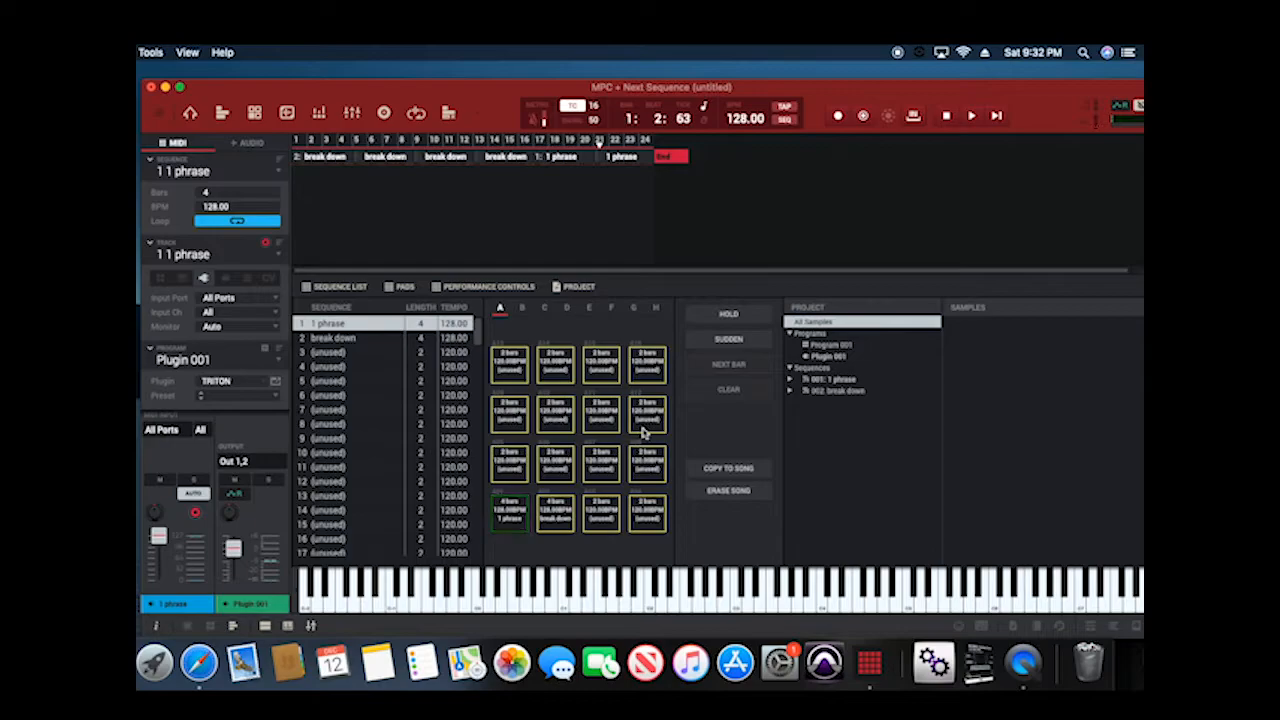
{"action": "left_click", "coordinate": [736, 342]}
{"action": "left_click", "coordinate": [728, 490]}
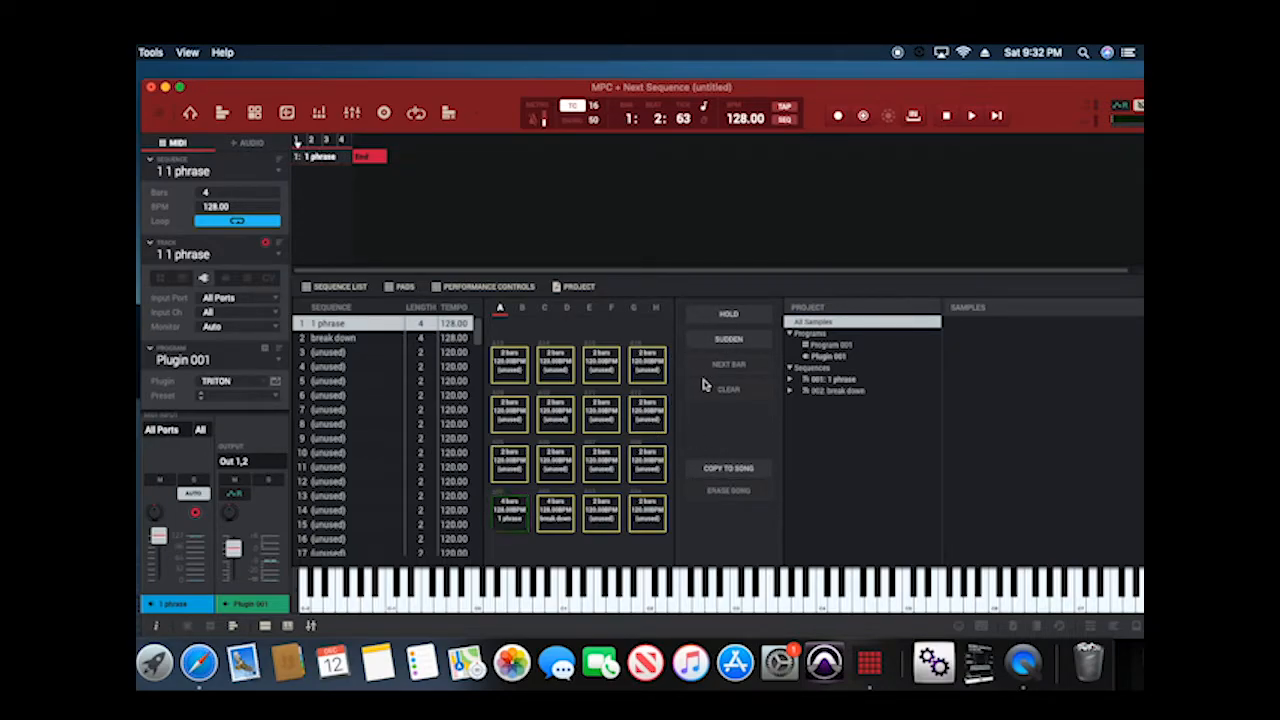
{"action": "left_click", "coordinate": [520, 505]}
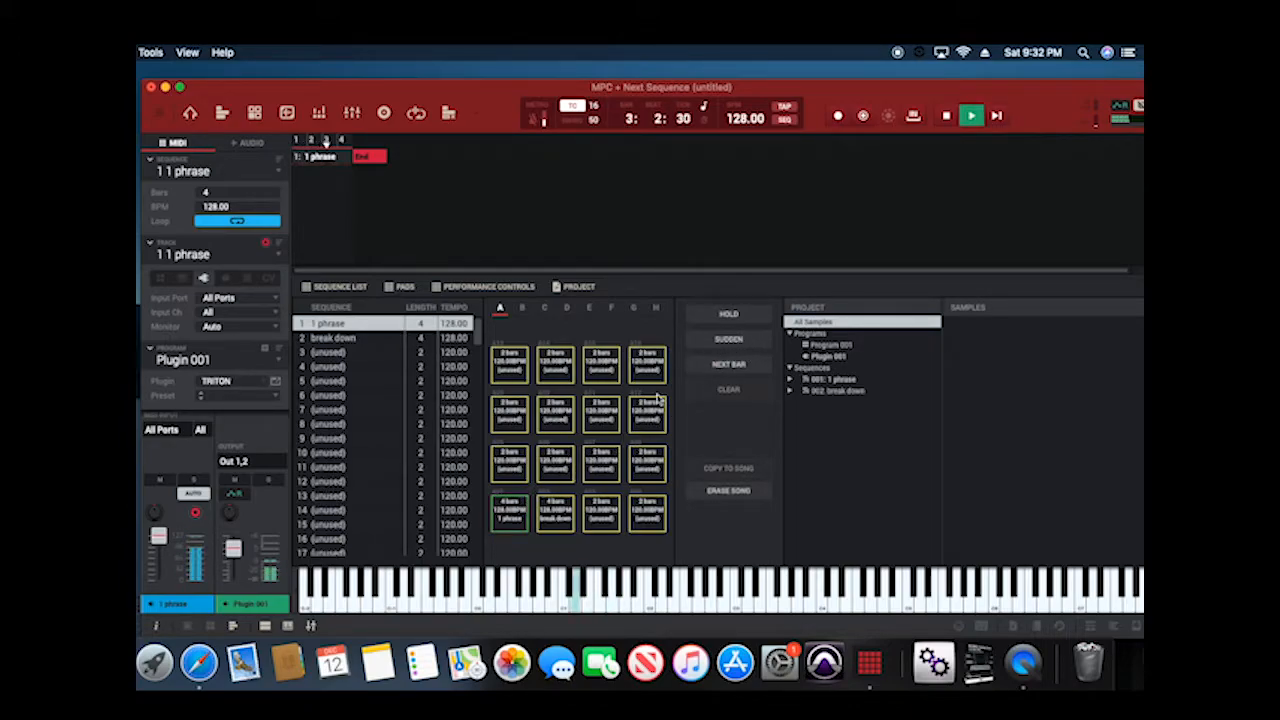
{"action": "left_click", "coordinate": [556, 512]}
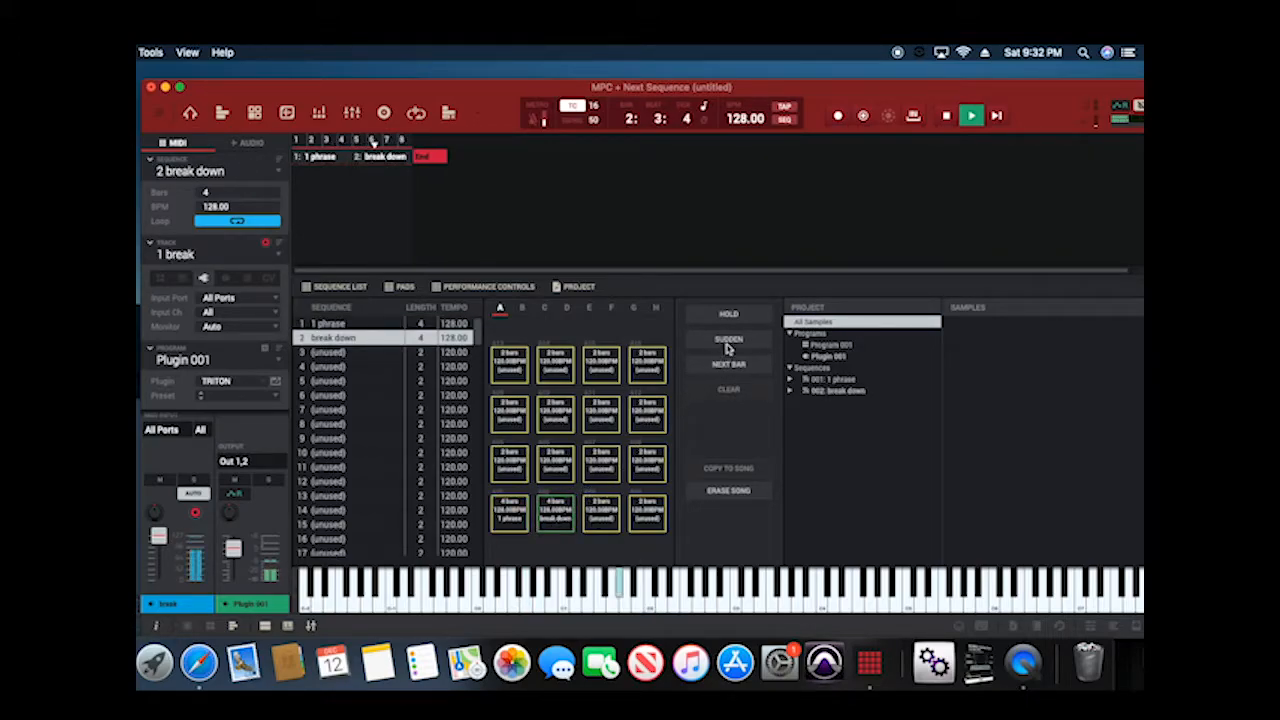
{"action": "left_click", "coordinate": [509, 512]}
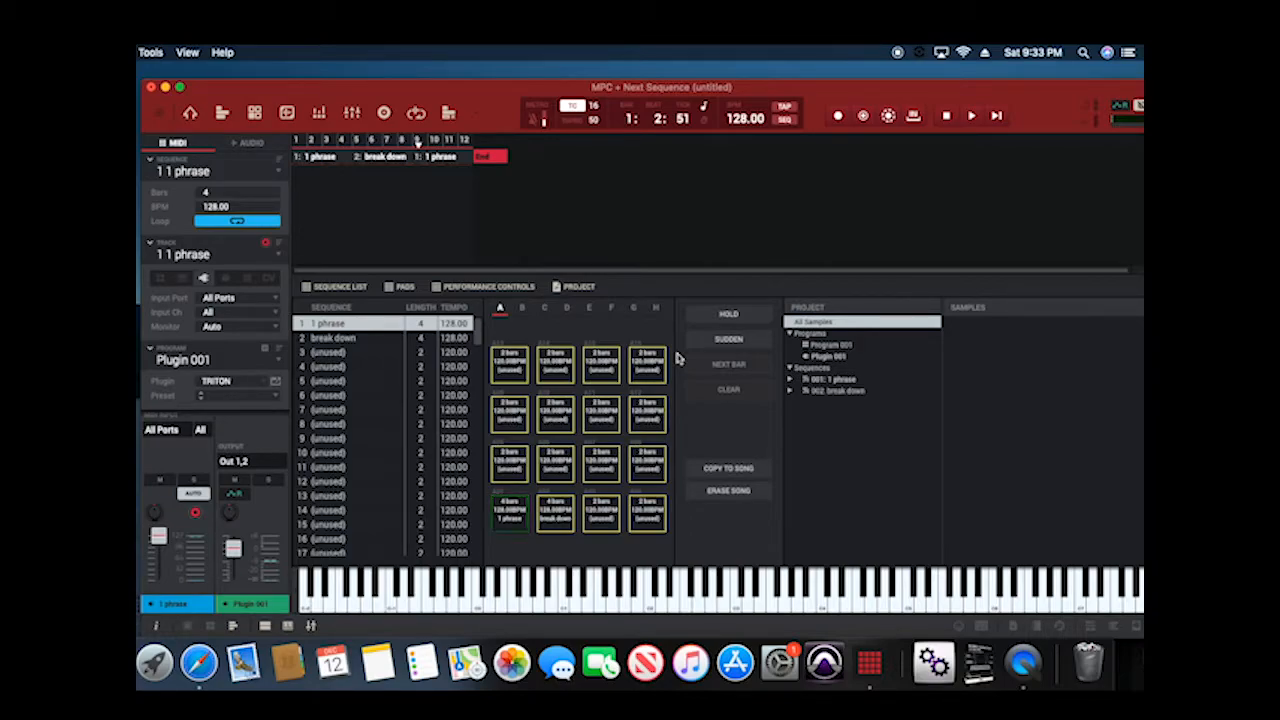
Clear out the arrangement and try performing "1 phrase" followed by "break down", stopping playback at the end.
{"action": "left_click", "coordinate": [731, 492]}
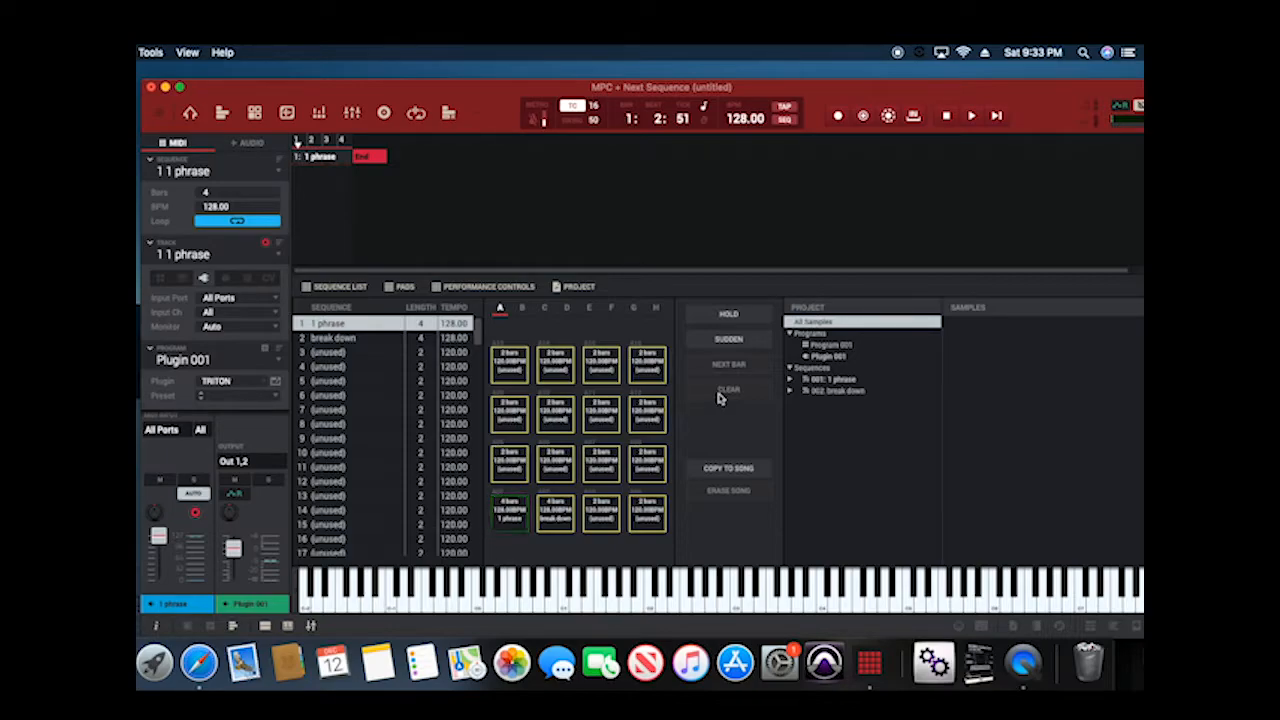
{"action": "key", "text": "space"}
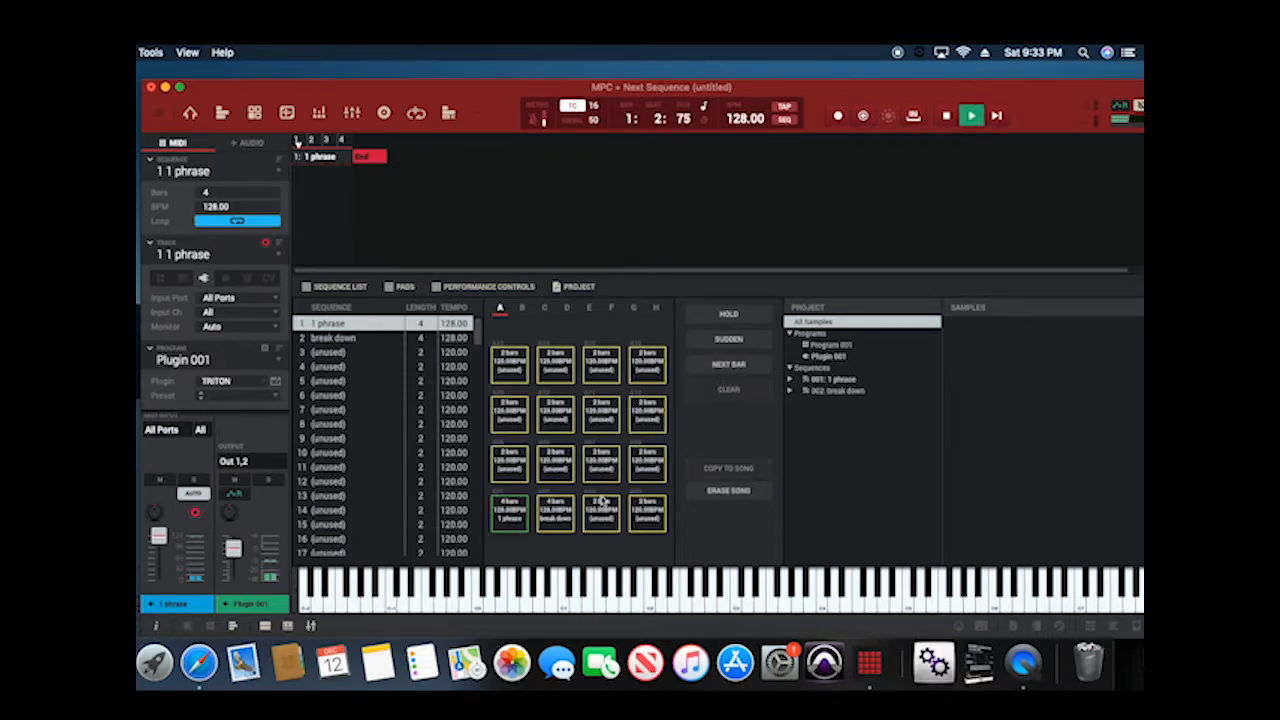
{"action": "left_click", "coordinate": [553, 506]}
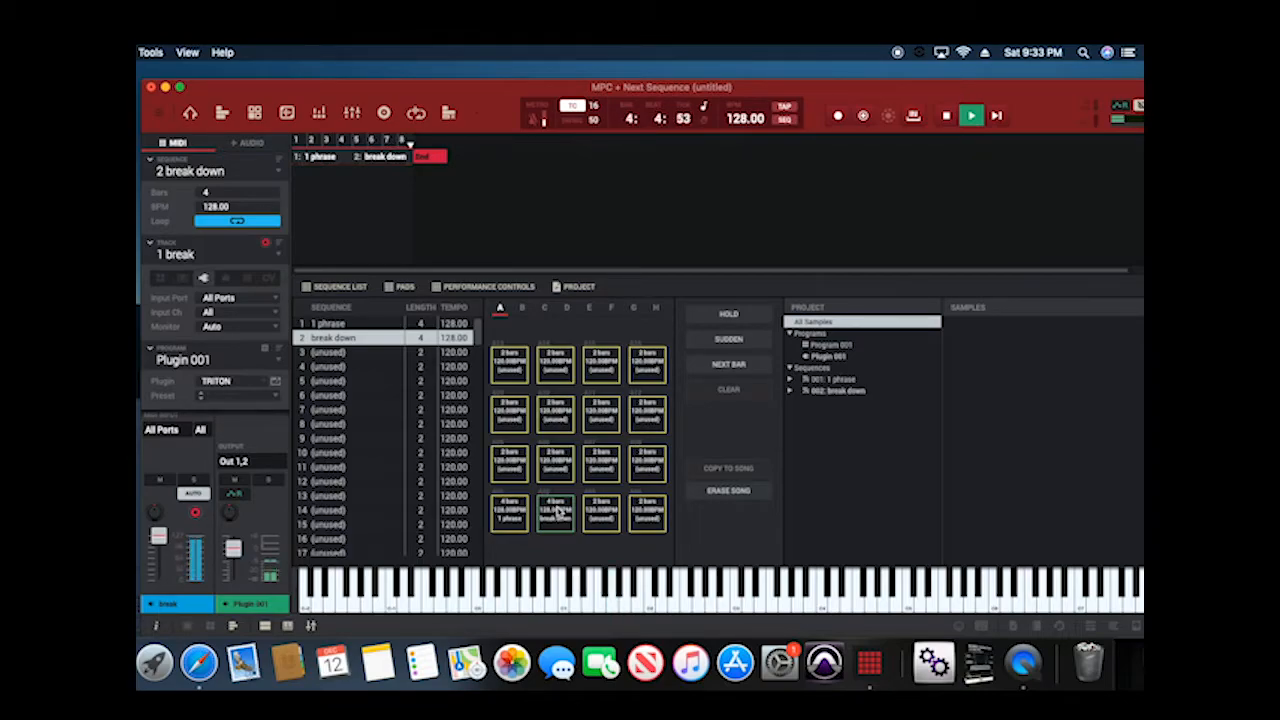
{"action": "key", "text": "space"}
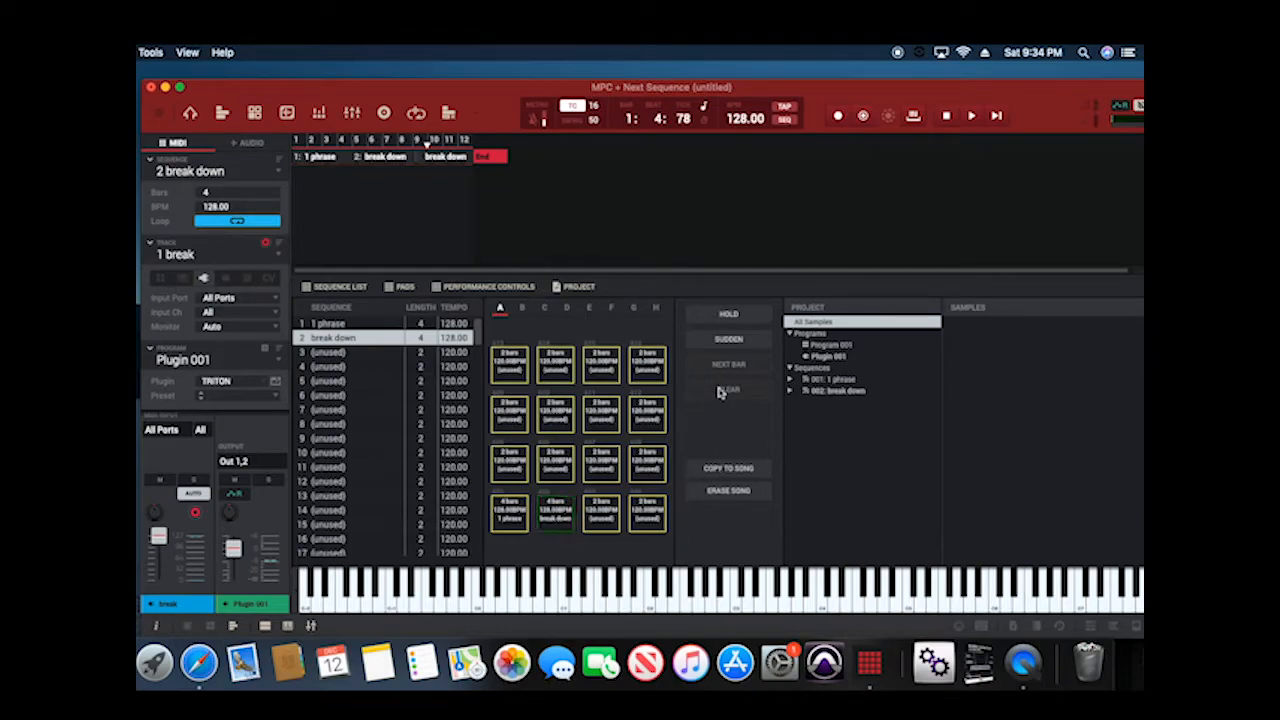
Record a fresh arrangement of "1 phrase" four times followed by "break down" five times, and copy it to song 1.
{"action": "left_click", "coordinate": [727, 490]}
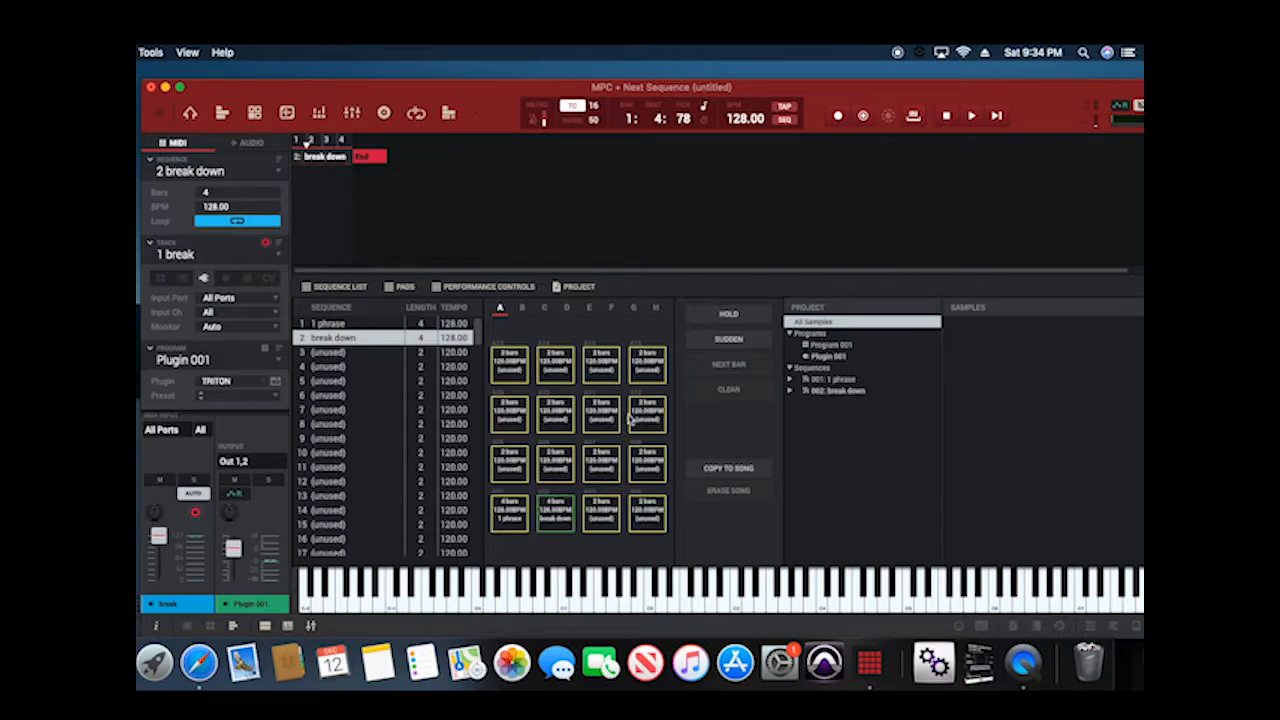
{"action": "left_click", "coordinate": [512, 516]}
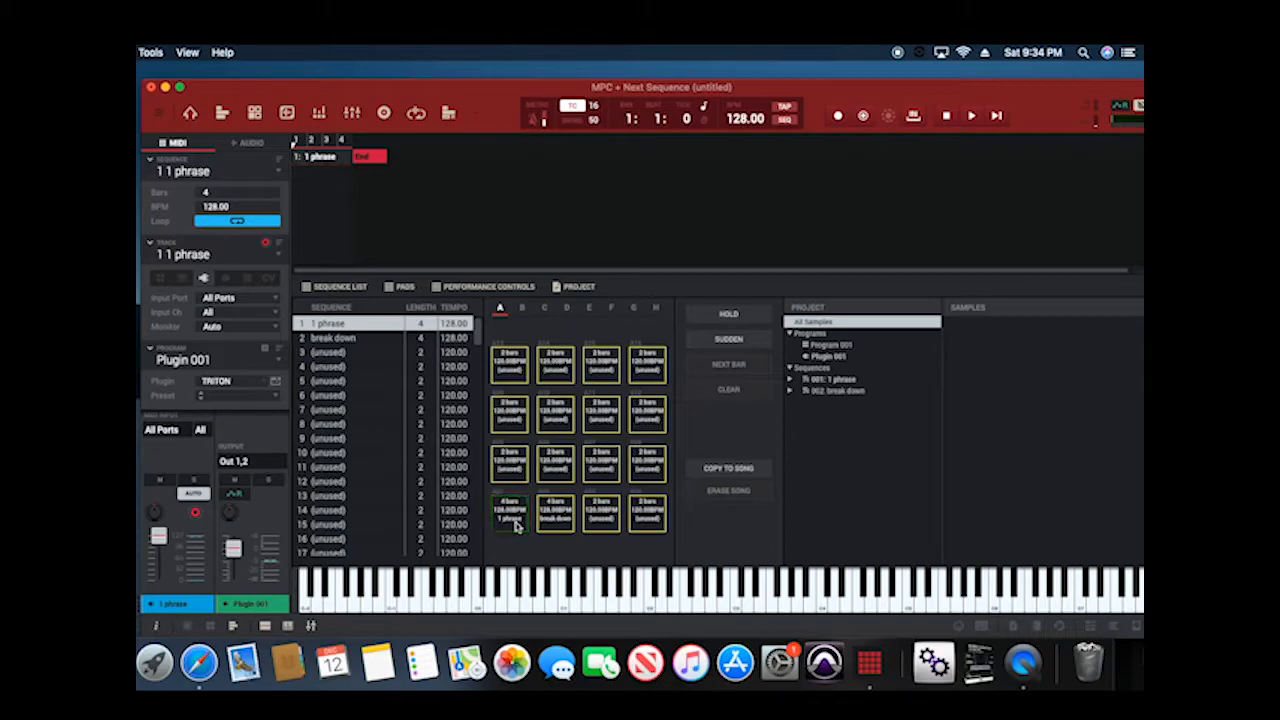
{"action": "key", "text": "space"}
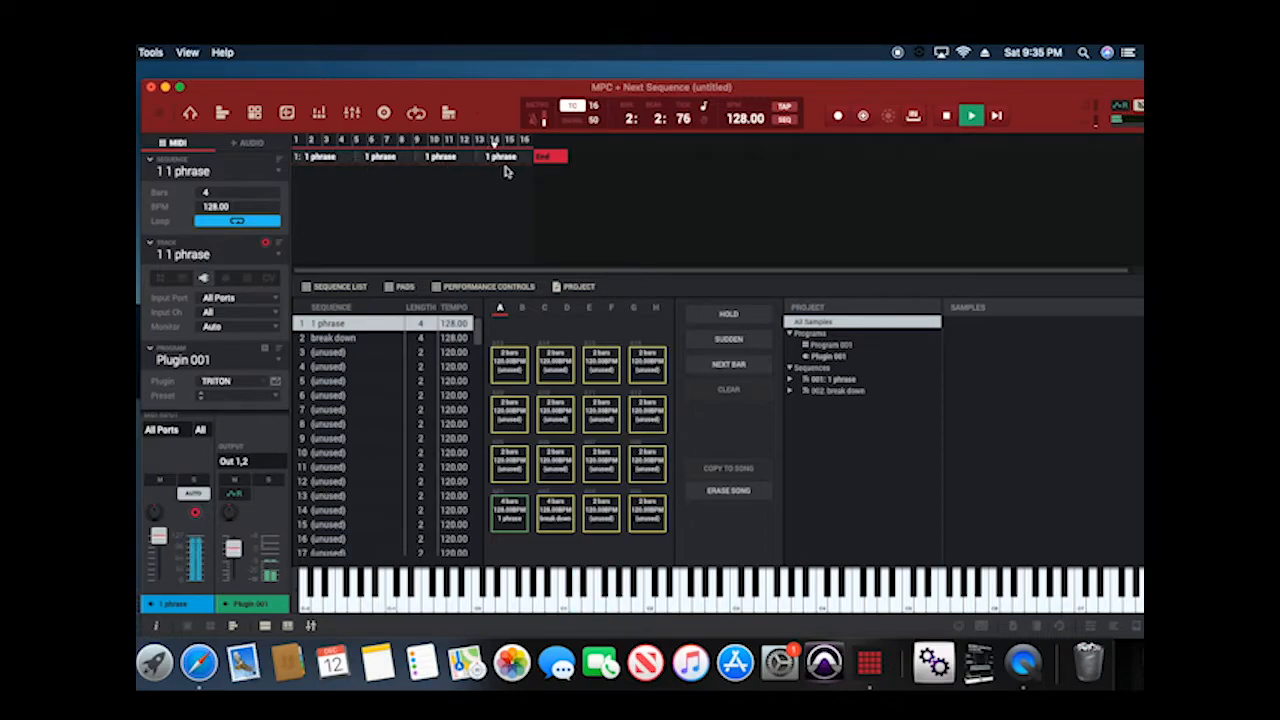
{"action": "left_click", "coordinate": [563, 524]}
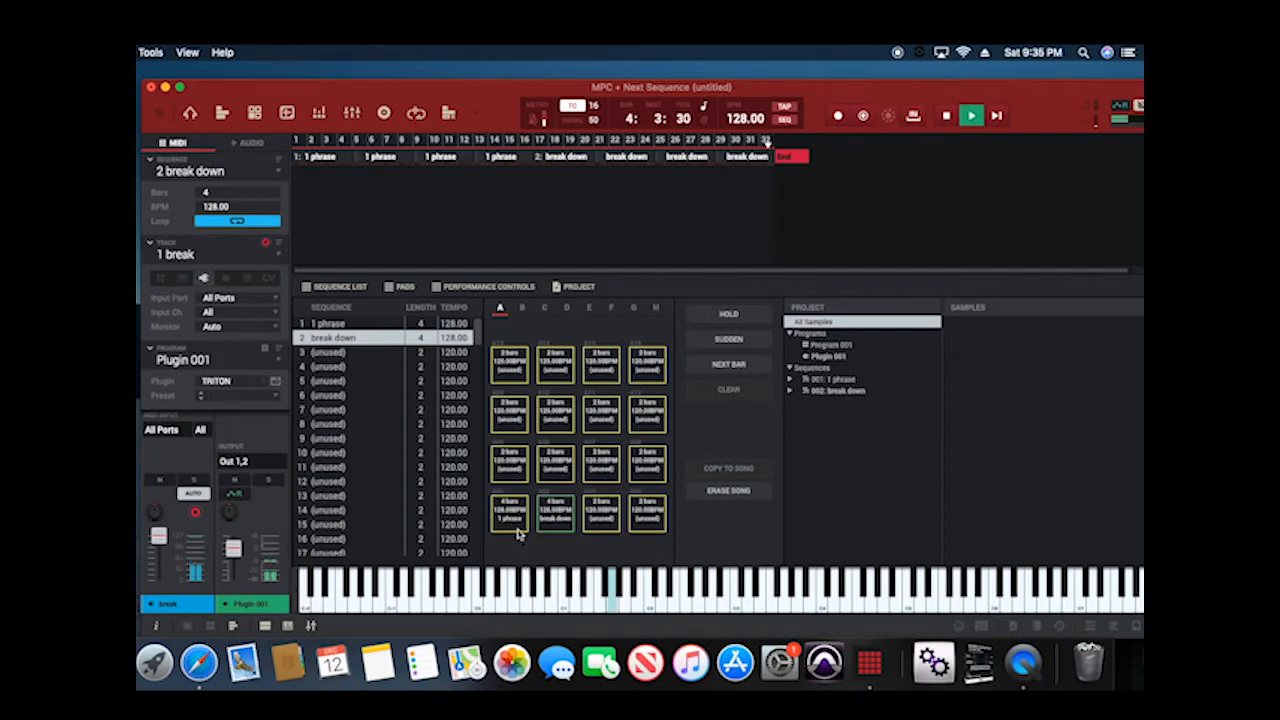
{"action": "key", "text": "space"}
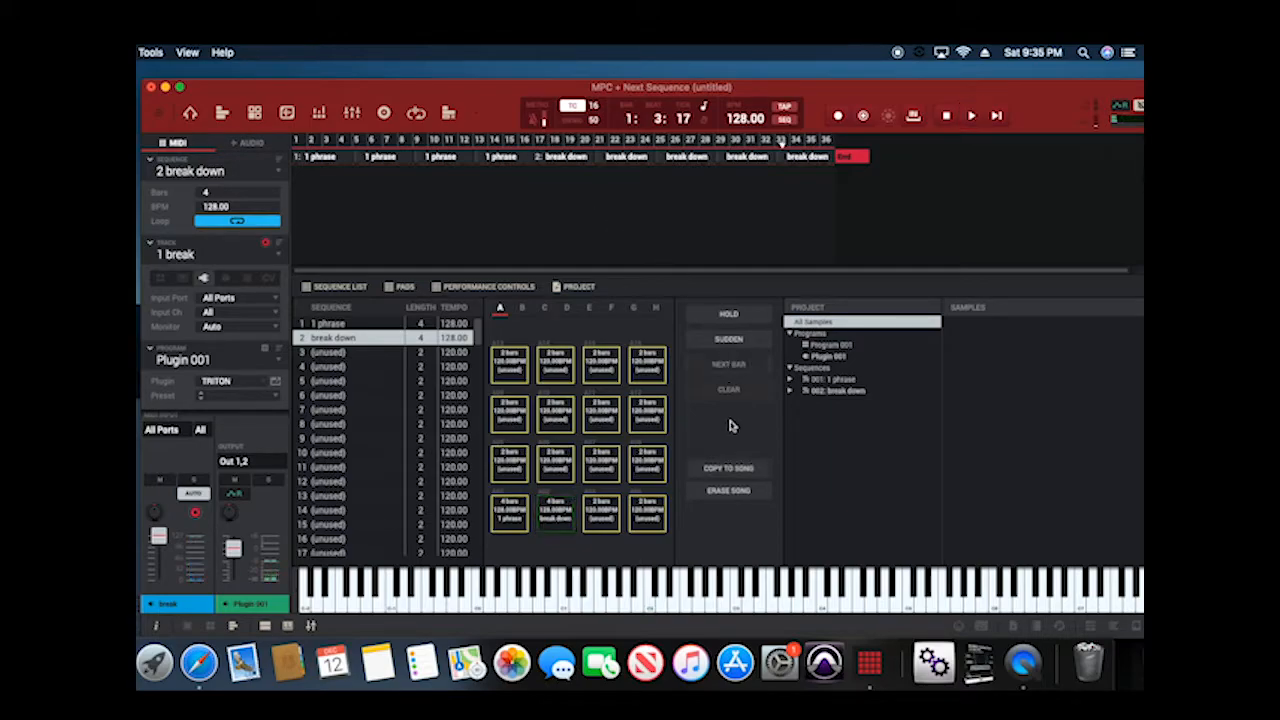
{"action": "left_click", "coordinate": [731, 473]}
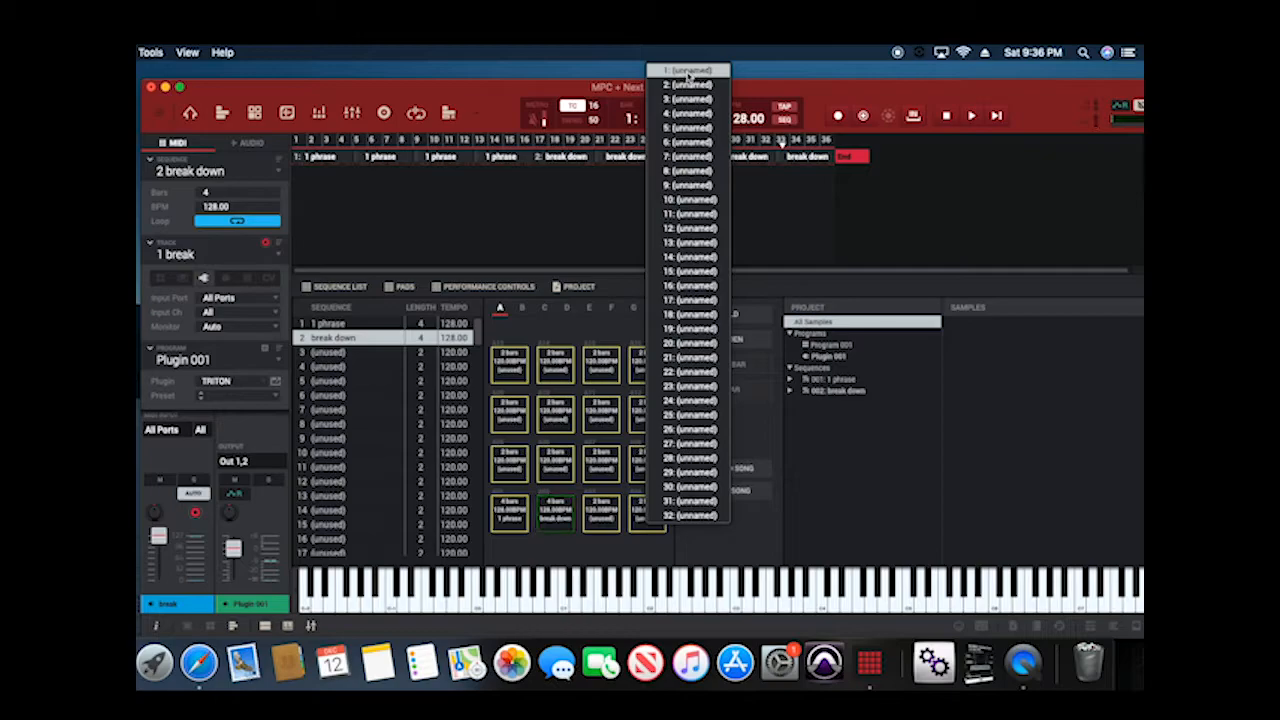
{"action": "left_click", "coordinate": [688, 76]}
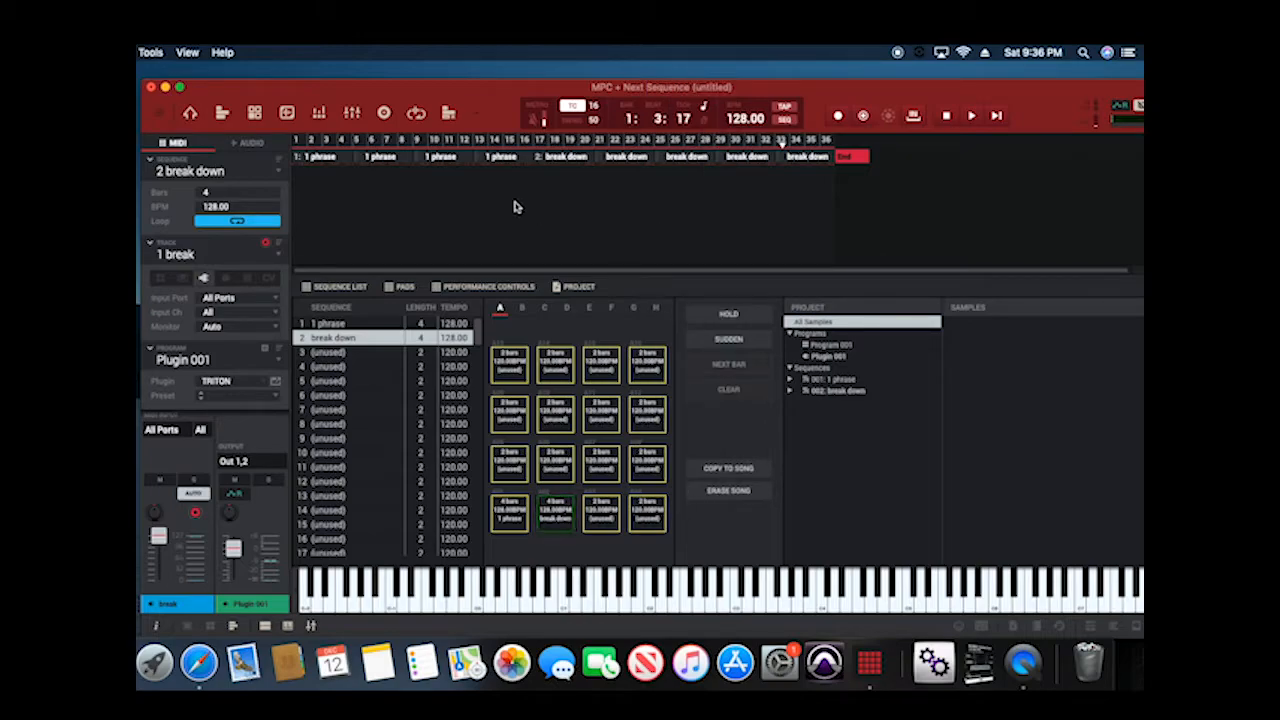
Open Song mode and set the repeats of the "break down" step to 4.
{"action": "left_click", "coordinate": [383, 113]}
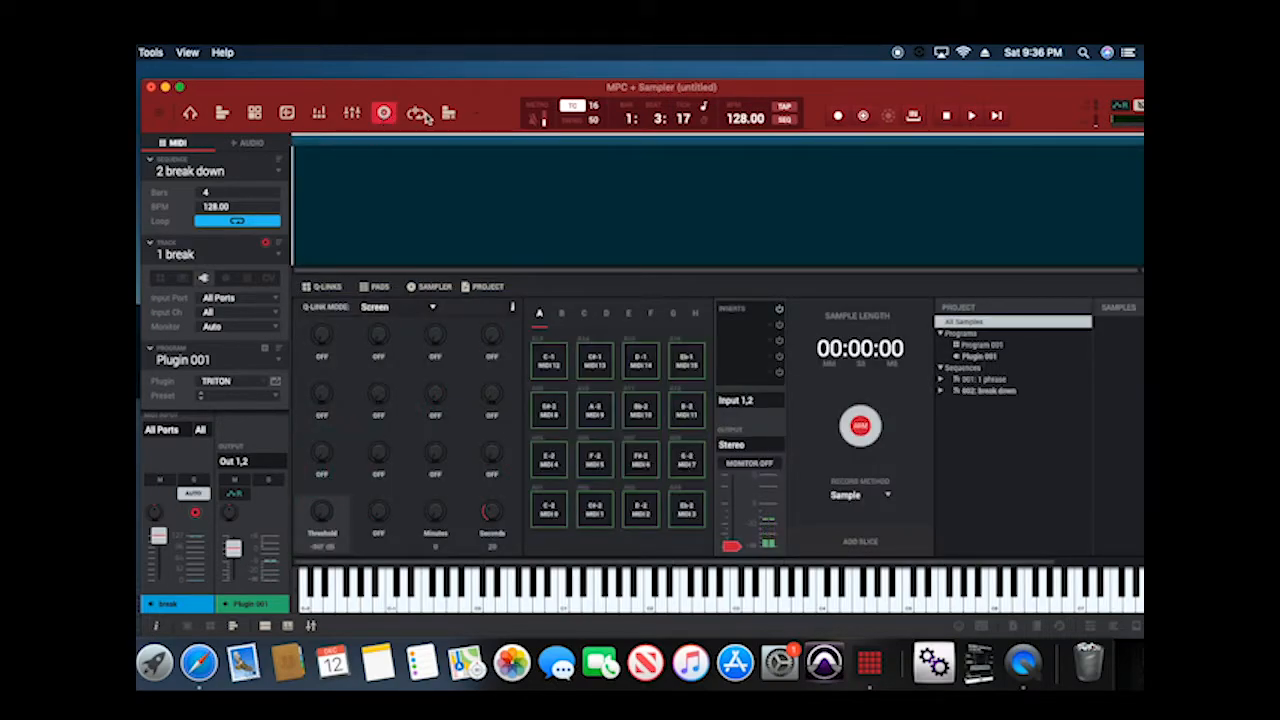
{"action": "left_click", "coordinate": [416, 114]}
{"action": "left_click", "coordinate": [450, 114]}
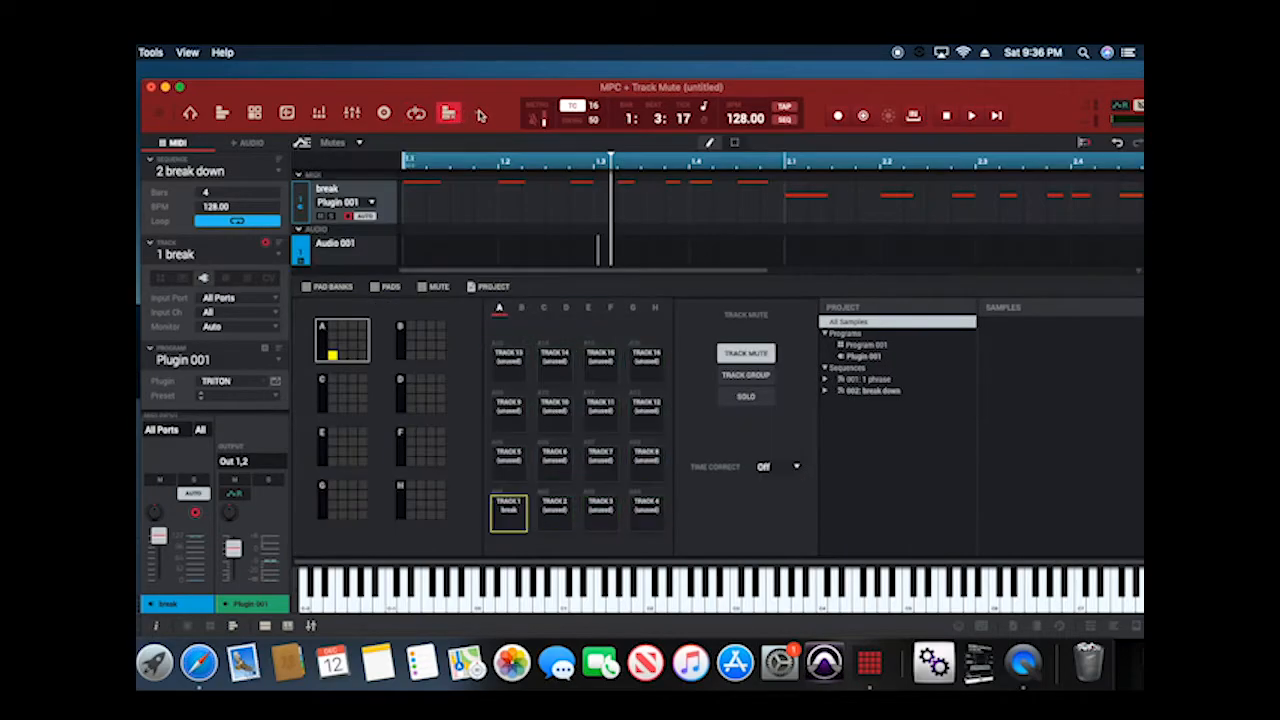
{"action": "left_click", "coordinate": [475, 114]}
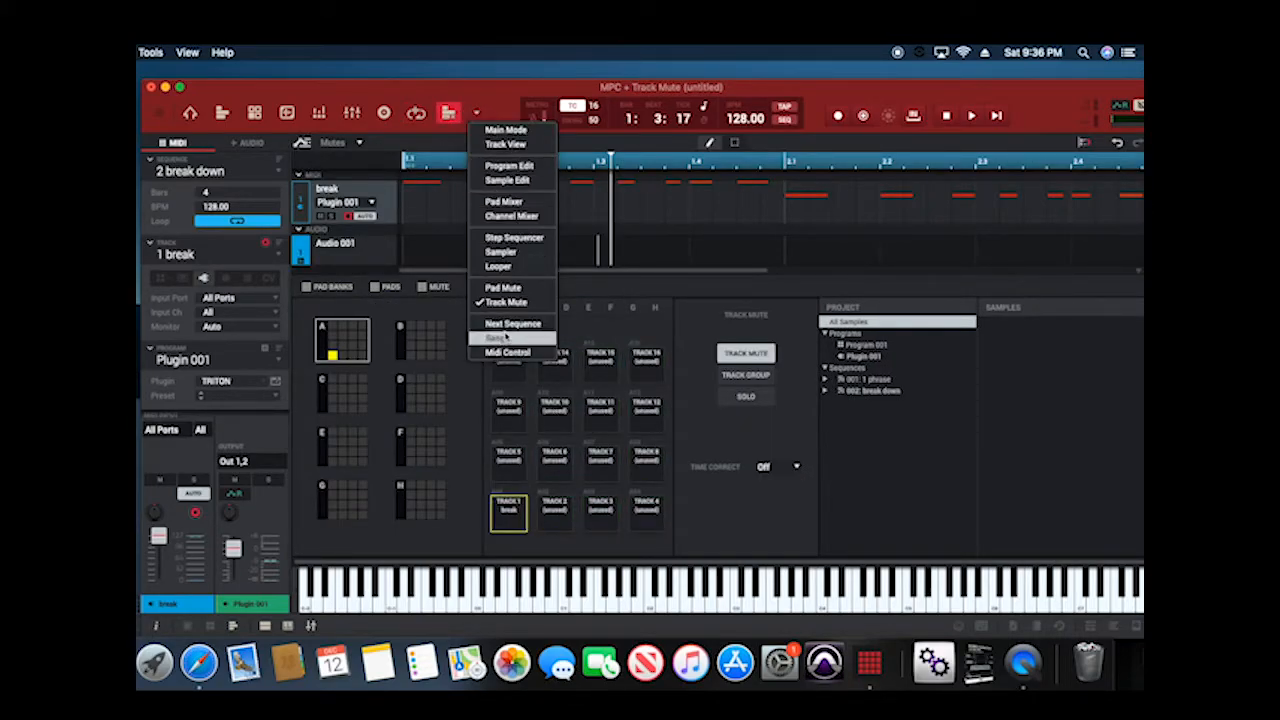
{"action": "left_click", "coordinate": [497, 338]}
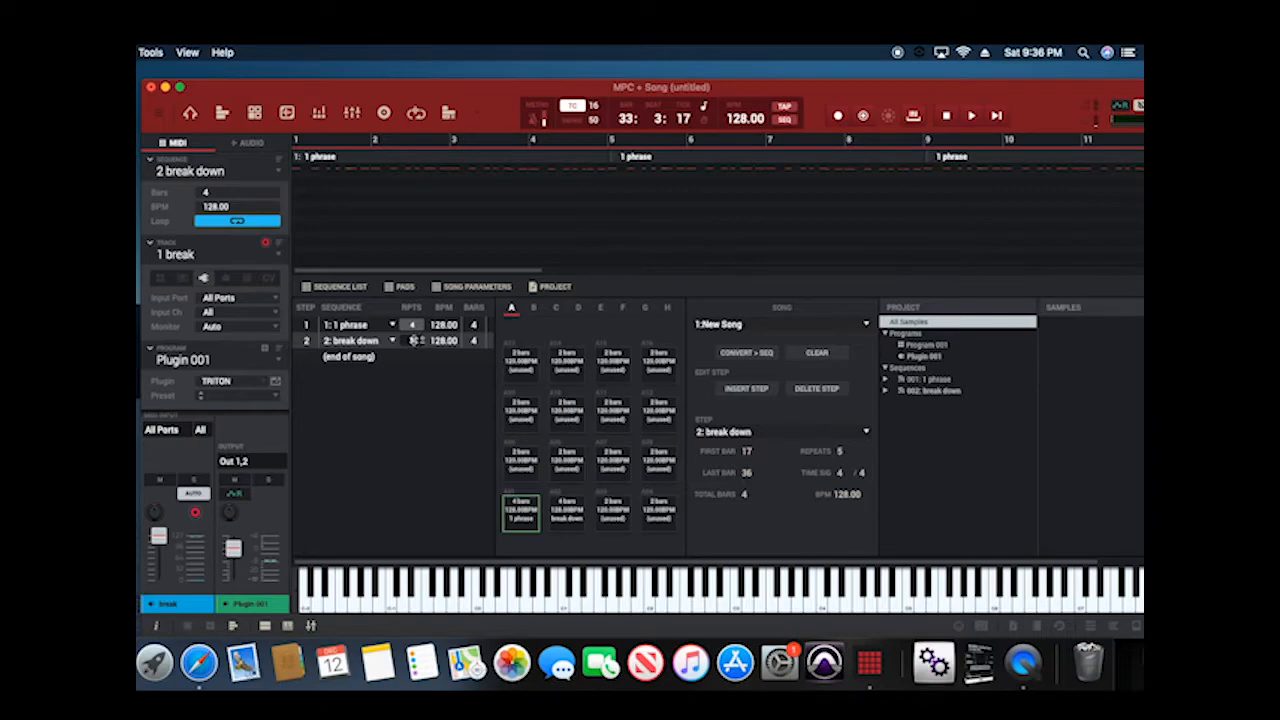
{"action": "left_click_drag", "start_coordinate": [415, 342], "coordinate": [415, 347]}
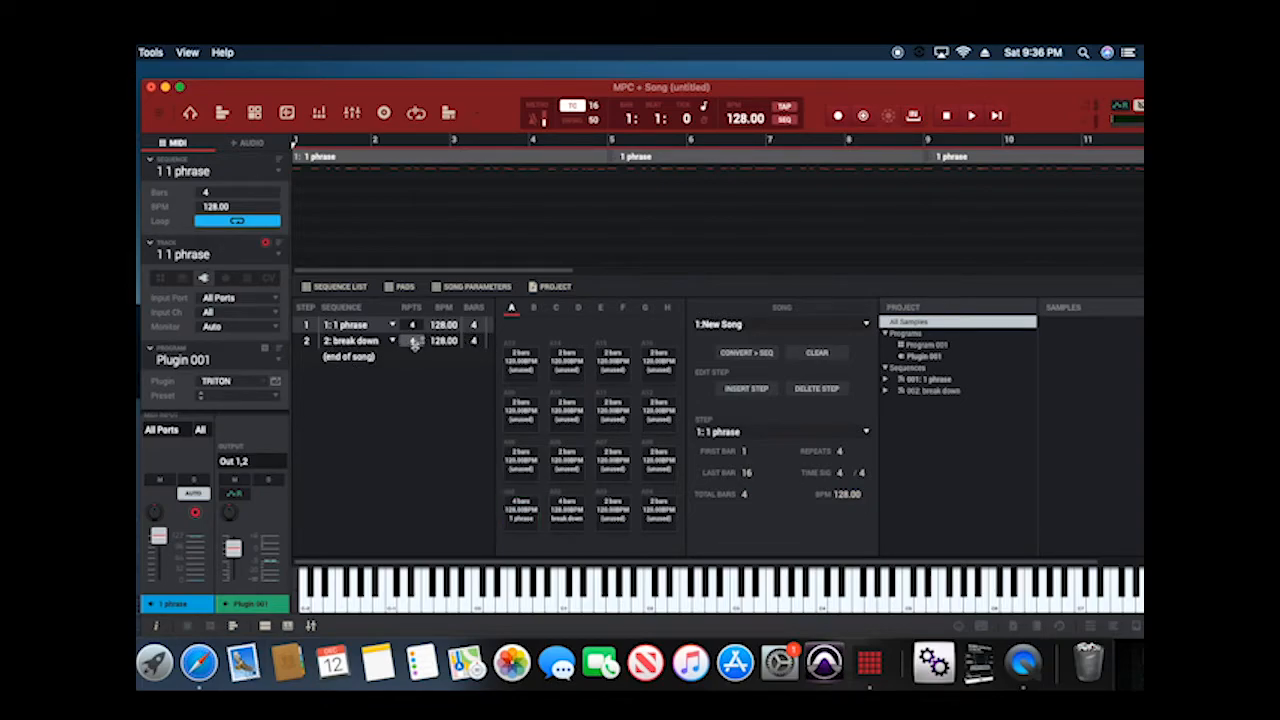
{"action": "left_click", "coordinate": [414, 342]}
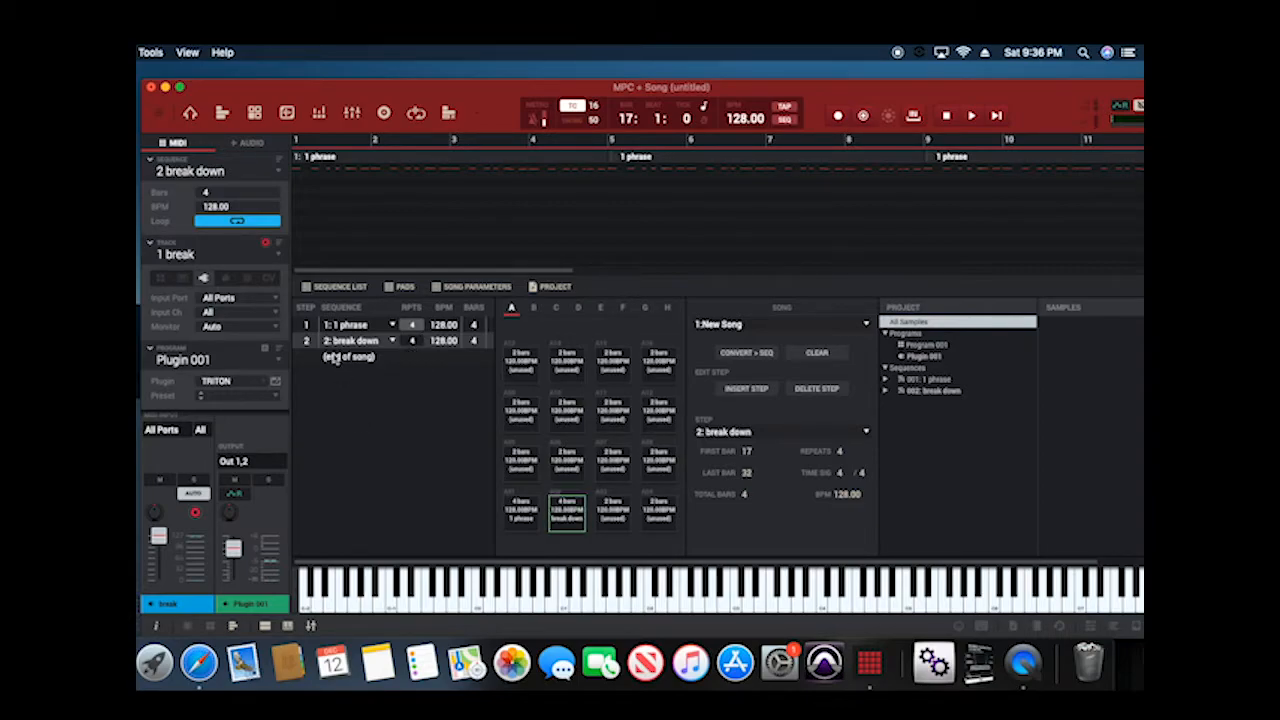
Play the song from the "1 phrase" step into "break down", checking the whole arrangement on the timeline.
{"action": "left_click", "coordinate": [350, 326]}
{"action": "left_click", "coordinate": [478, 396]}
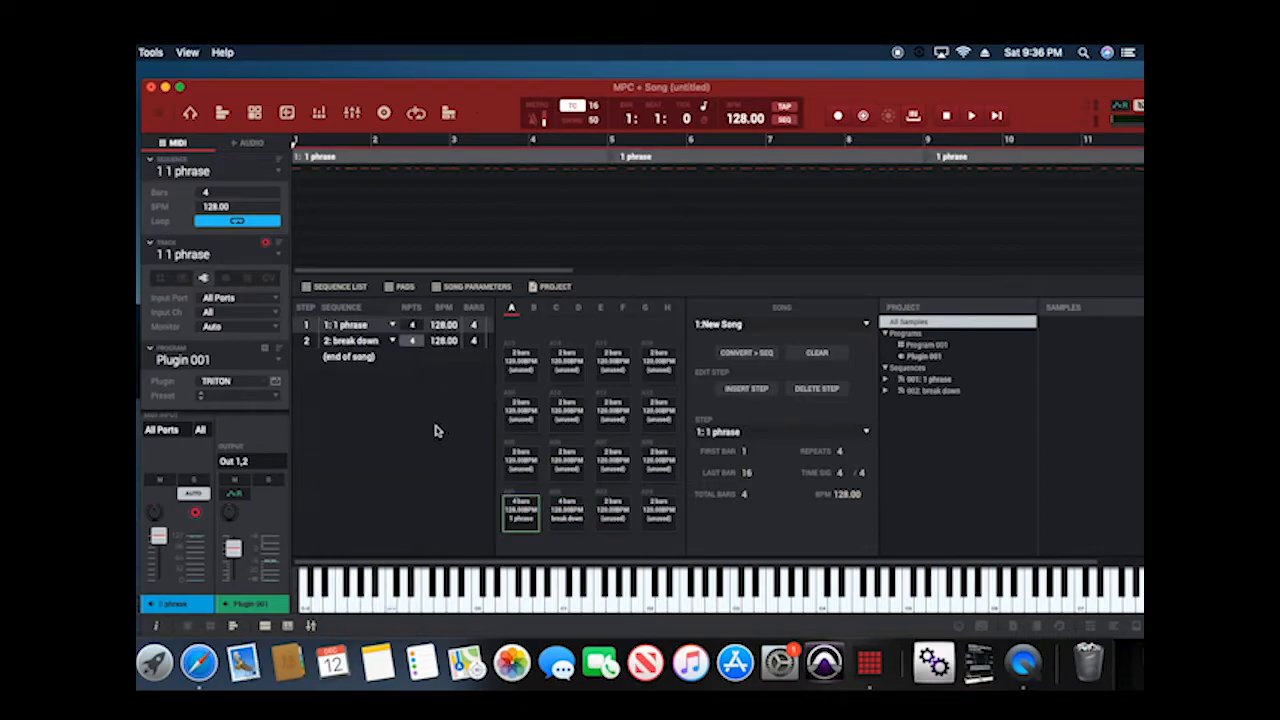
{"action": "key", "text": "space"}
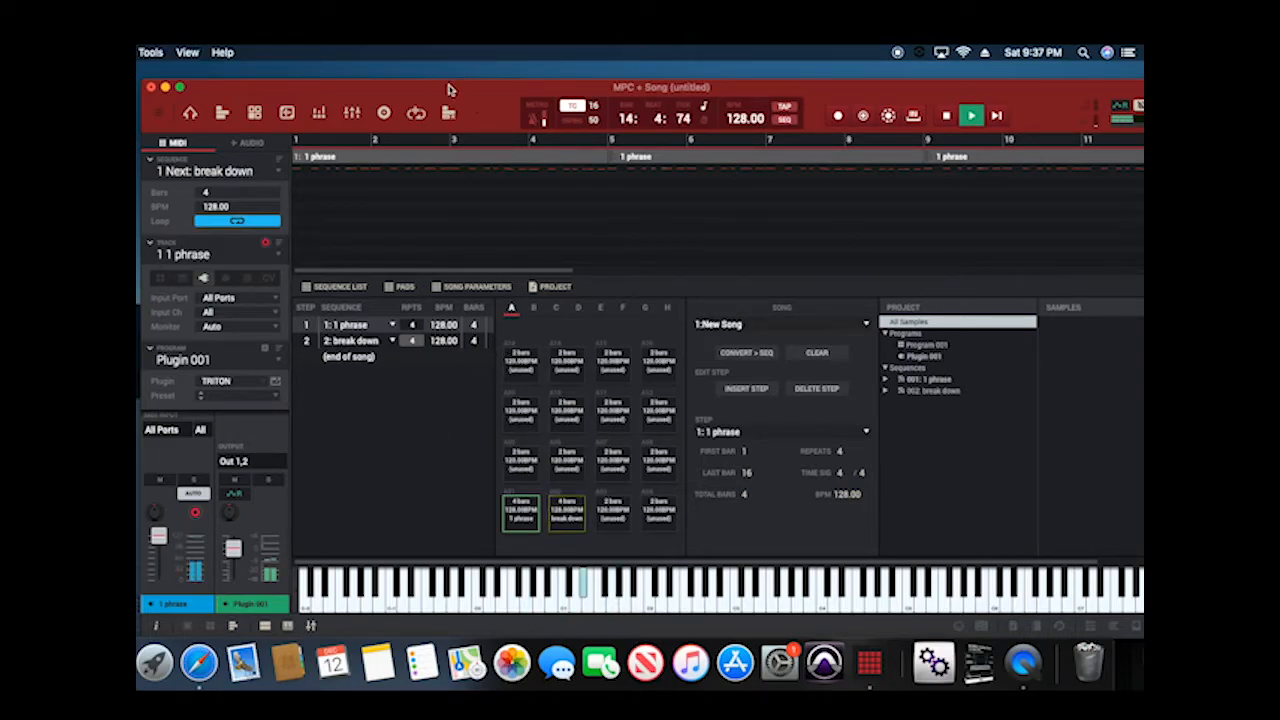
{"action": "left_click_drag", "start_coordinate": [449, 90], "coordinate": [309, 80]}
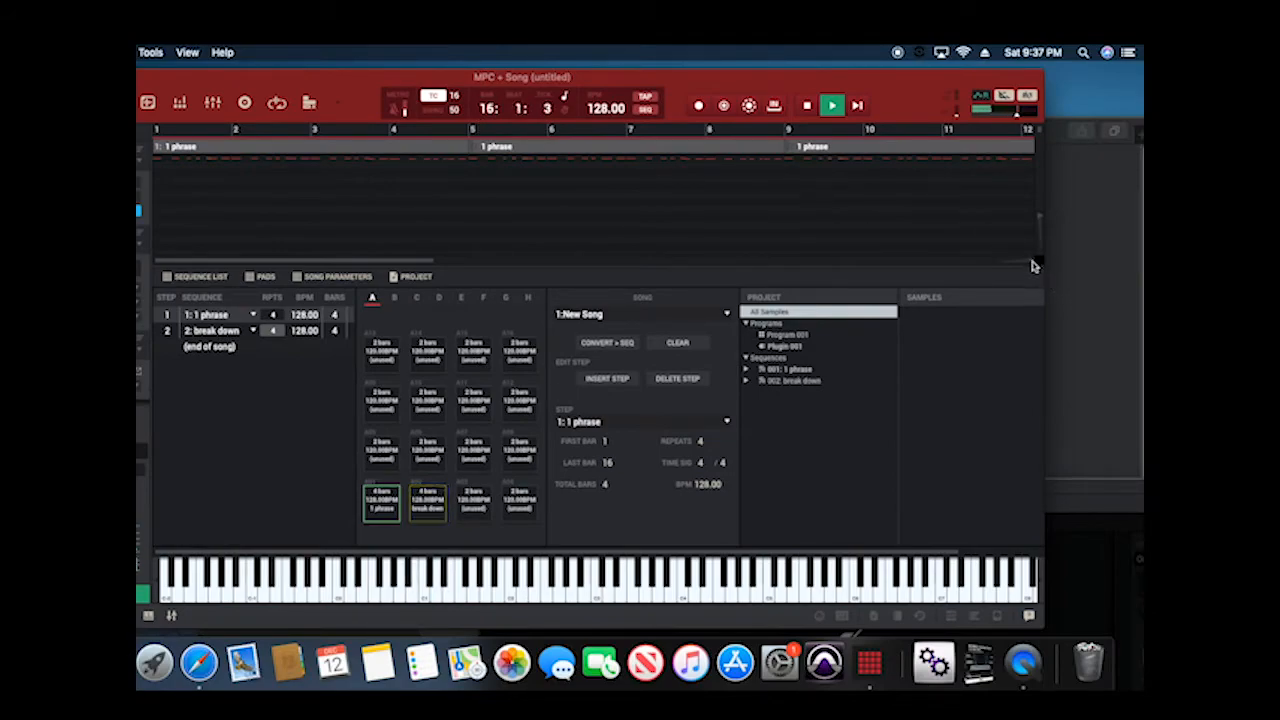
{"action": "left_click_drag", "start_coordinate": [1035, 263], "coordinate": [1021, 265]}
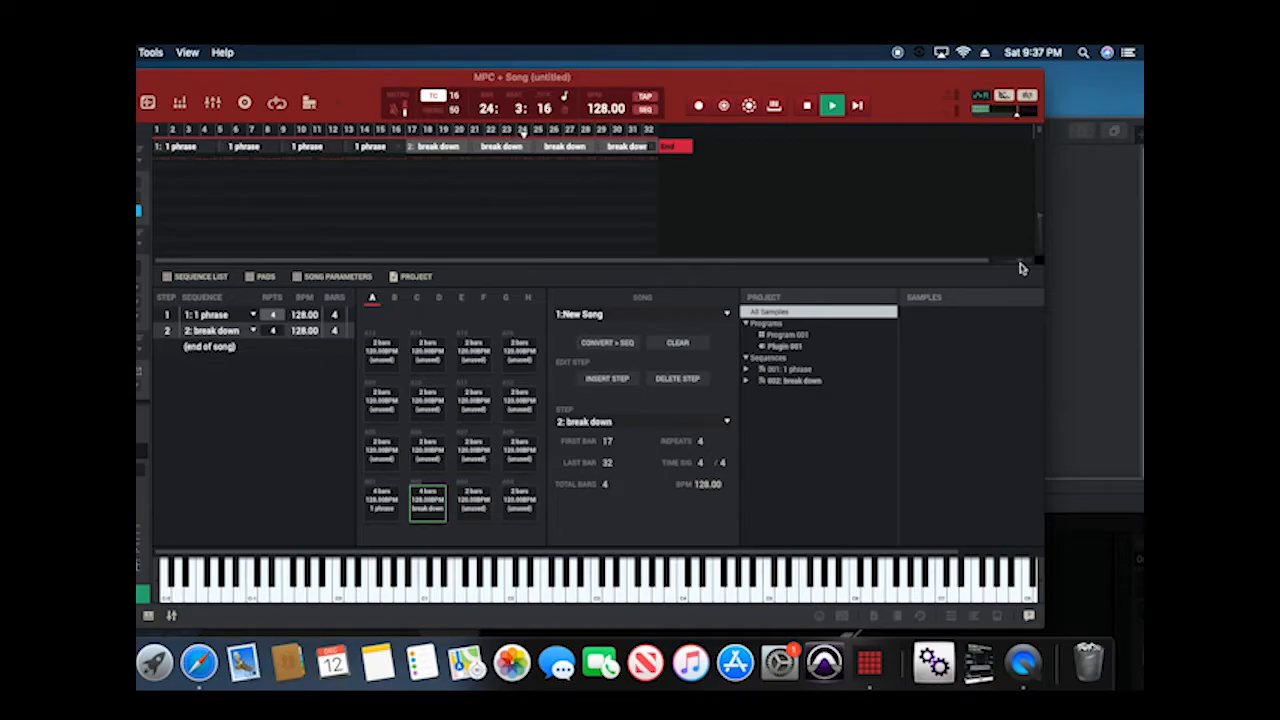
{"action": "key", "text": "space"}
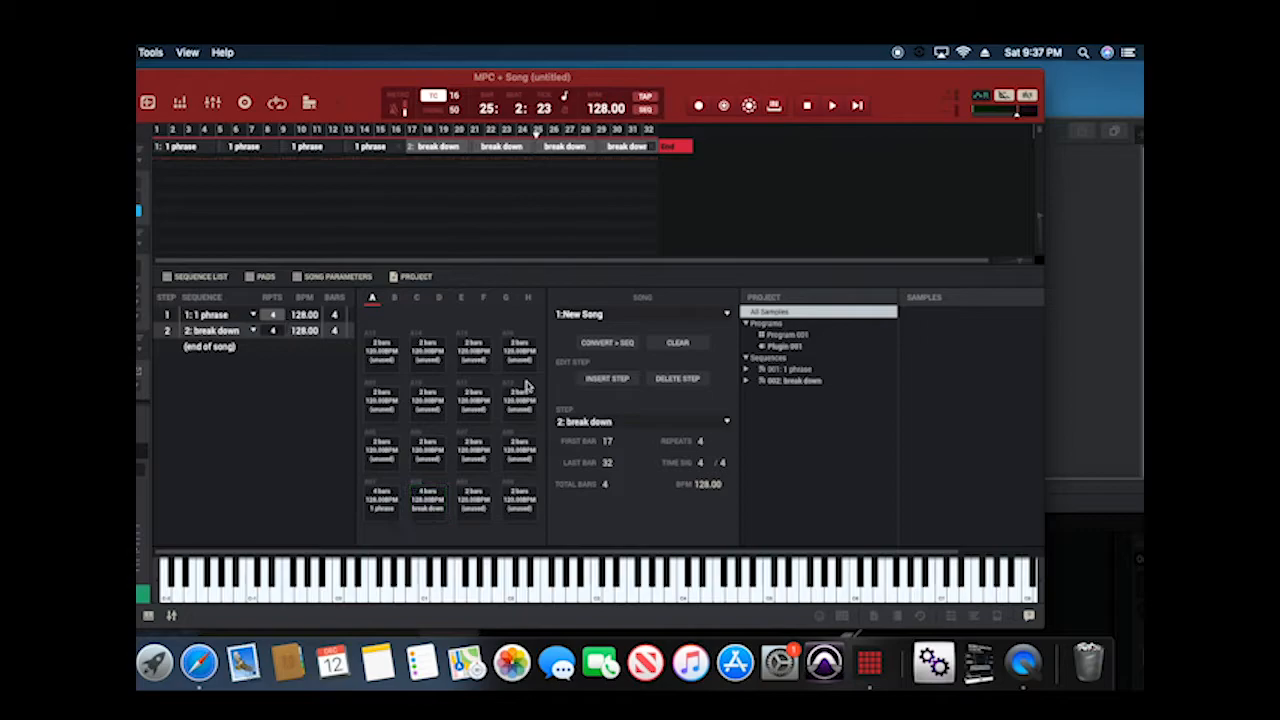
Clear all steps from song 1 and undo the clearing.
{"action": "left_click", "coordinate": [676, 343]}
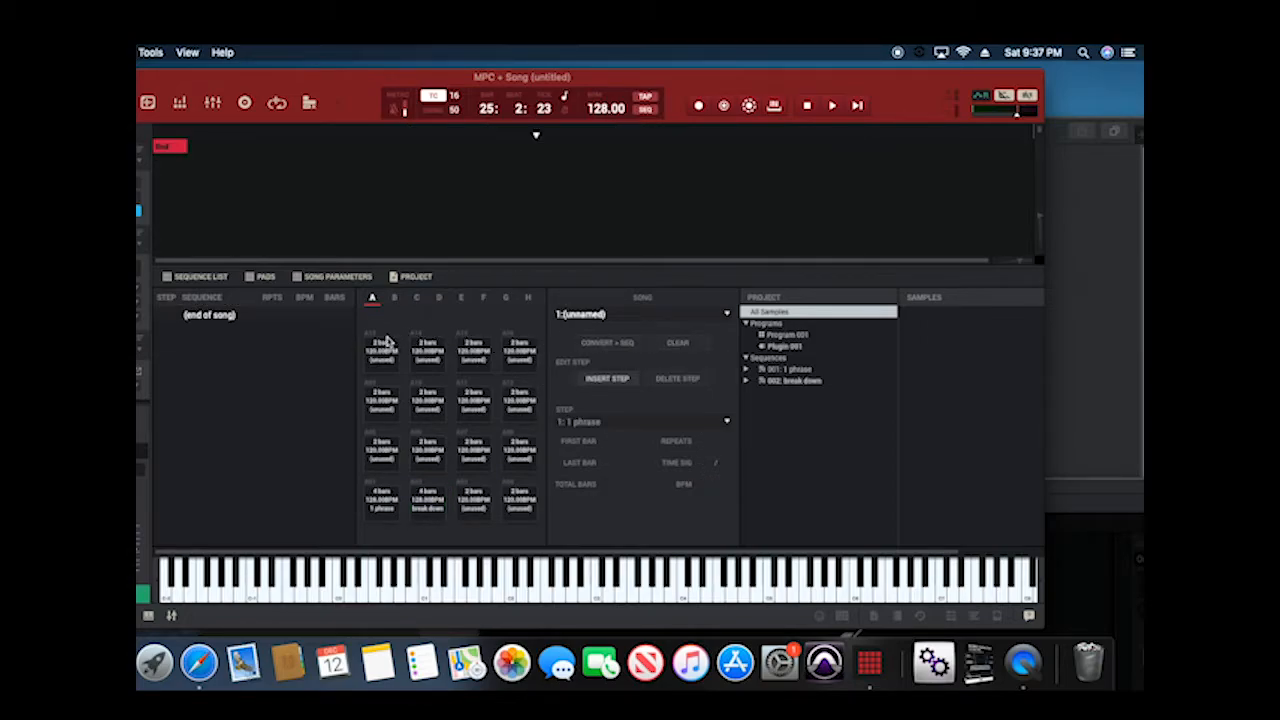
{"action": "left_click", "coordinate": [335, 106]}
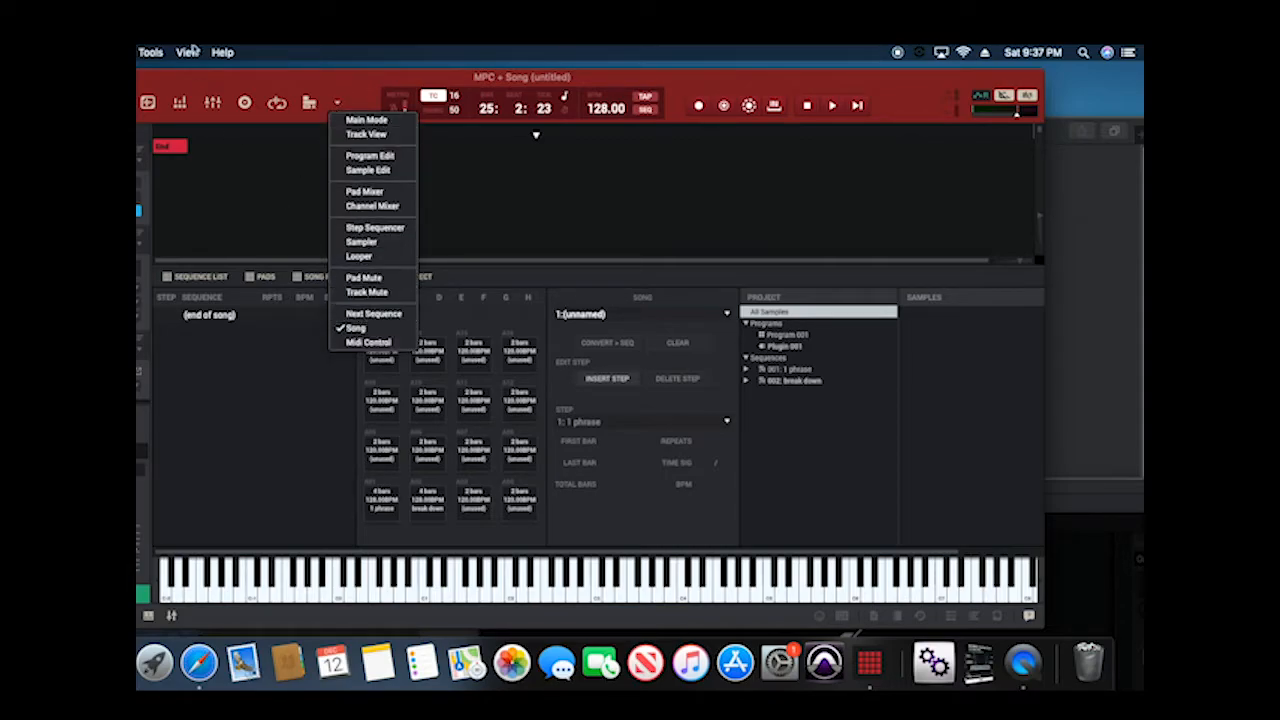
{"action": "left_click", "coordinate": [185, 75]}
{"action": "left_click", "coordinate": [118, 52]}
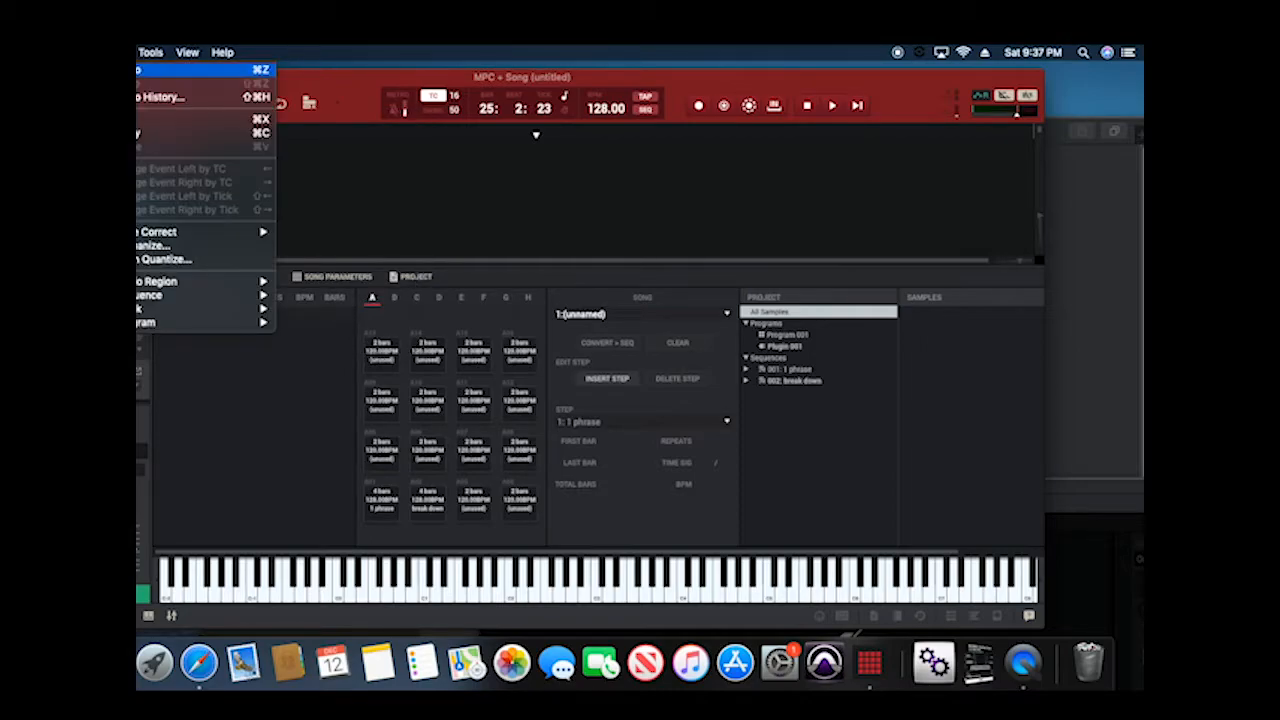
{"action": "left_click", "coordinate": [120, 69]}
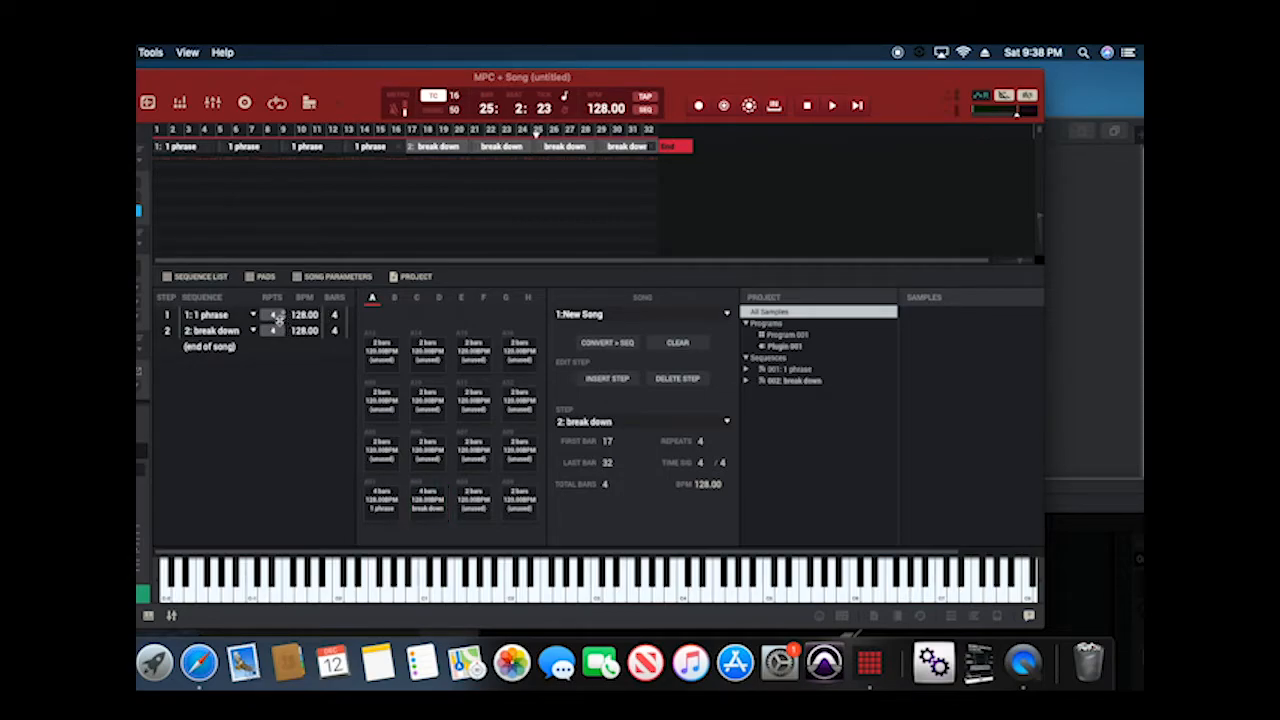
Set the repeats of the "1 phrase" step to 2 and play the song into "break down", stopping partway.
{"action": "left_click", "coordinate": [277, 316]}
{"action": "left_click_drag", "start_coordinate": [277, 316], "coordinate": [277, 344]}
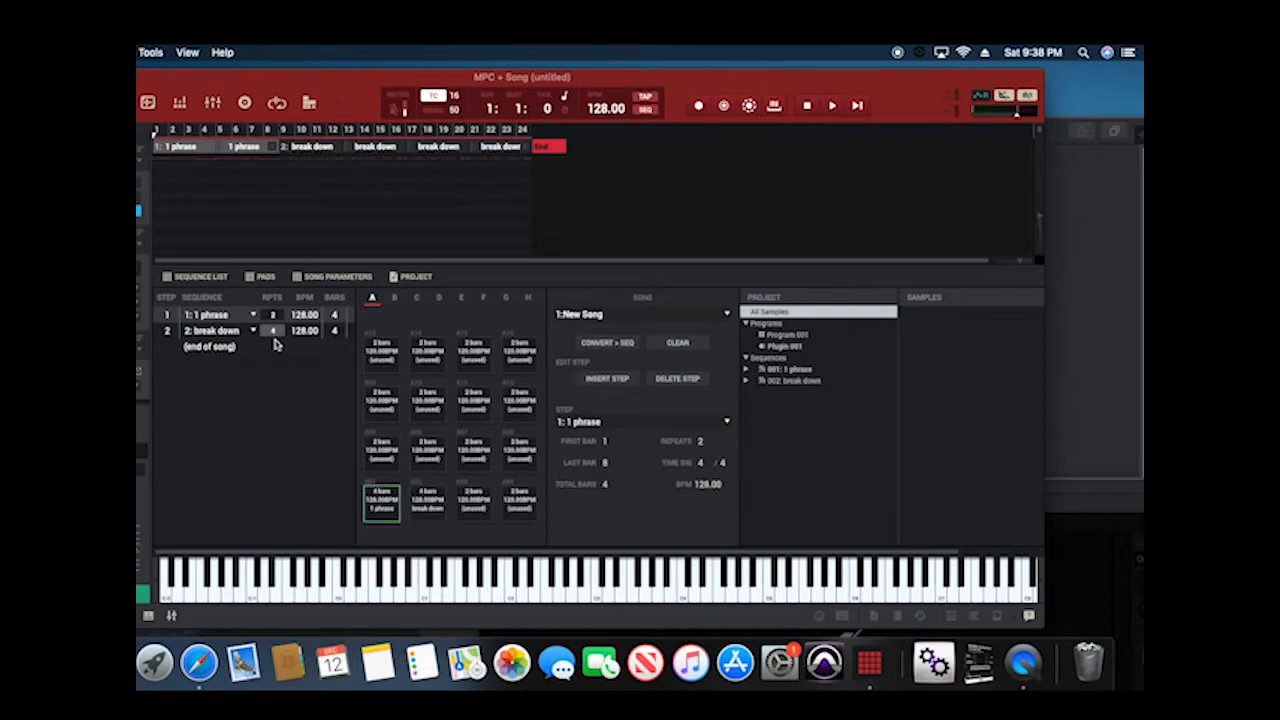
{"action": "key", "text": "space"}
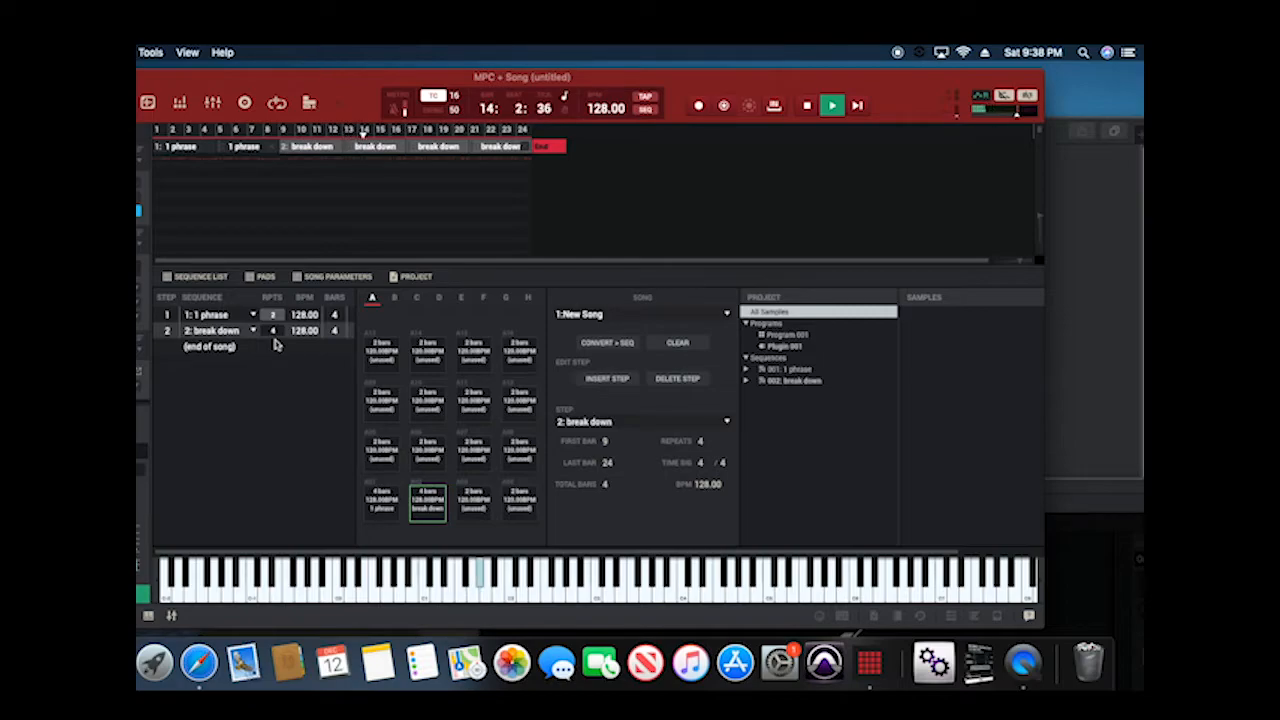
{"action": "key", "text": "space"}
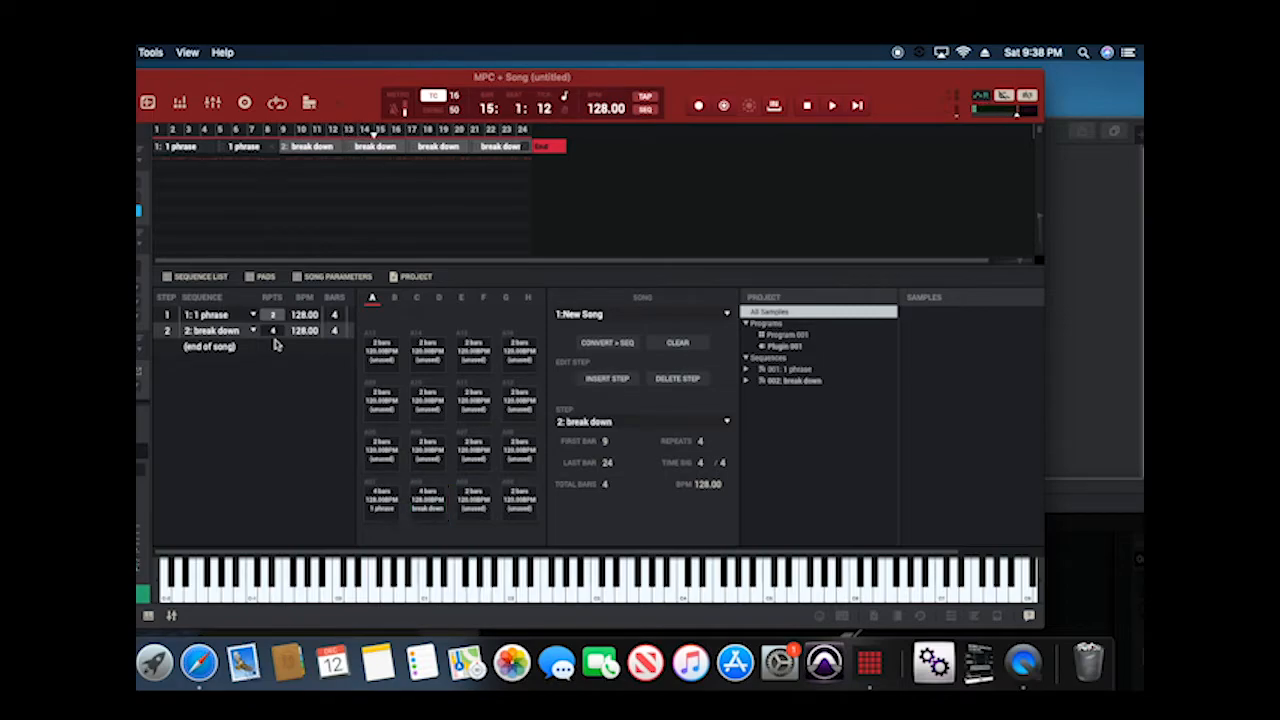
Set the repeats of the "1 phrase" step to 4 and rename the song "techno".
{"action": "left_click", "coordinate": [274, 317]}
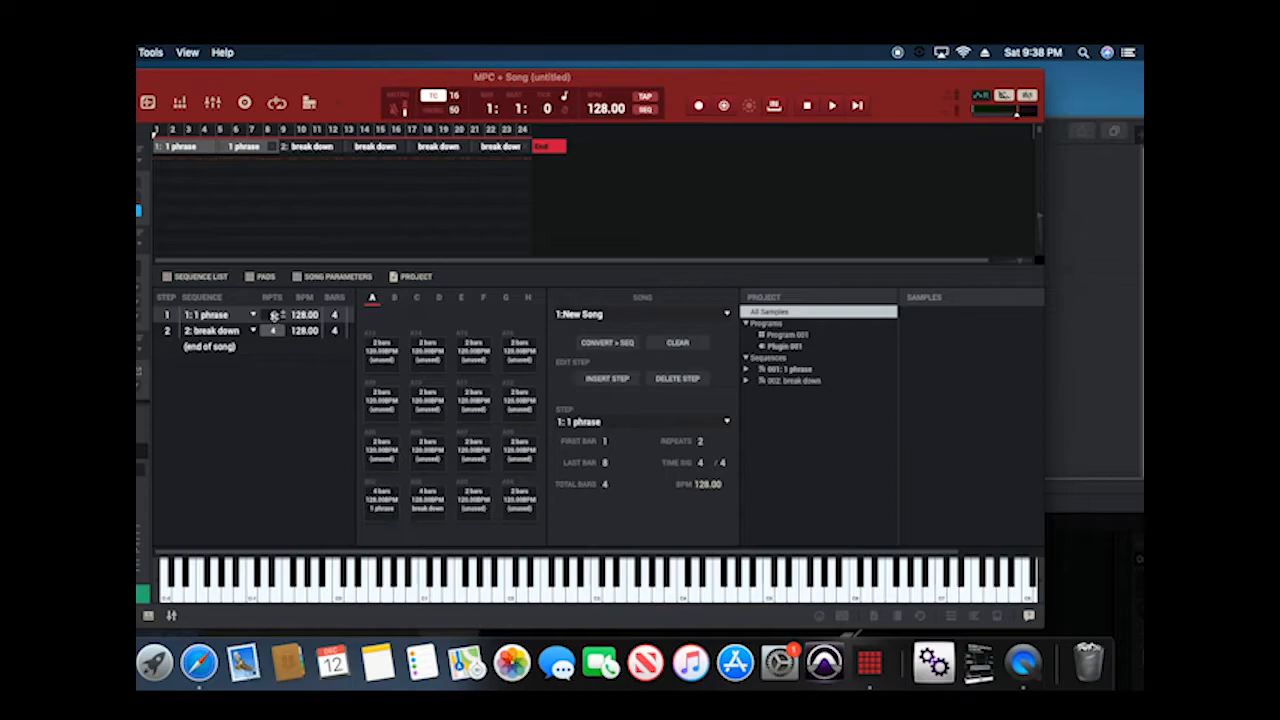
{"action": "left_click_drag", "start_coordinate": [280, 314], "coordinate": [269, 290]}
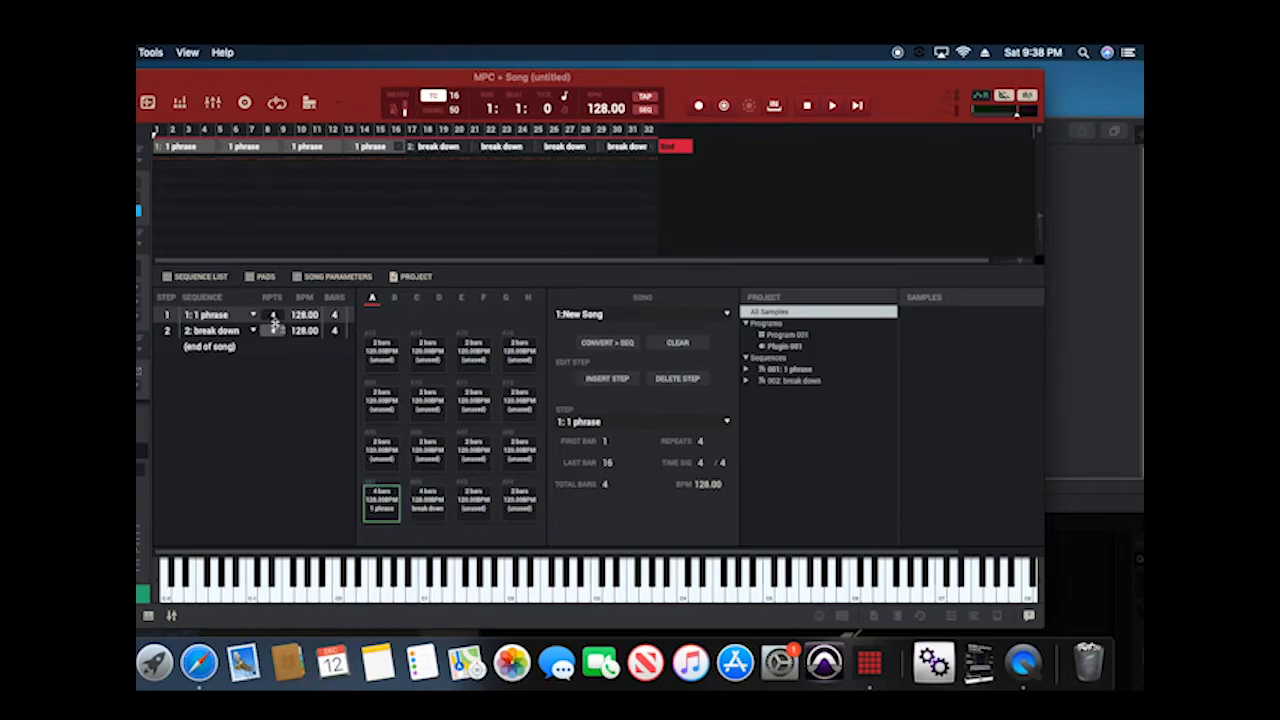
{"action": "double_click", "coordinate": [598, 314]}
{"action": "key", "text": "BackSpace"}
{"action": "type", "text": "techno"}
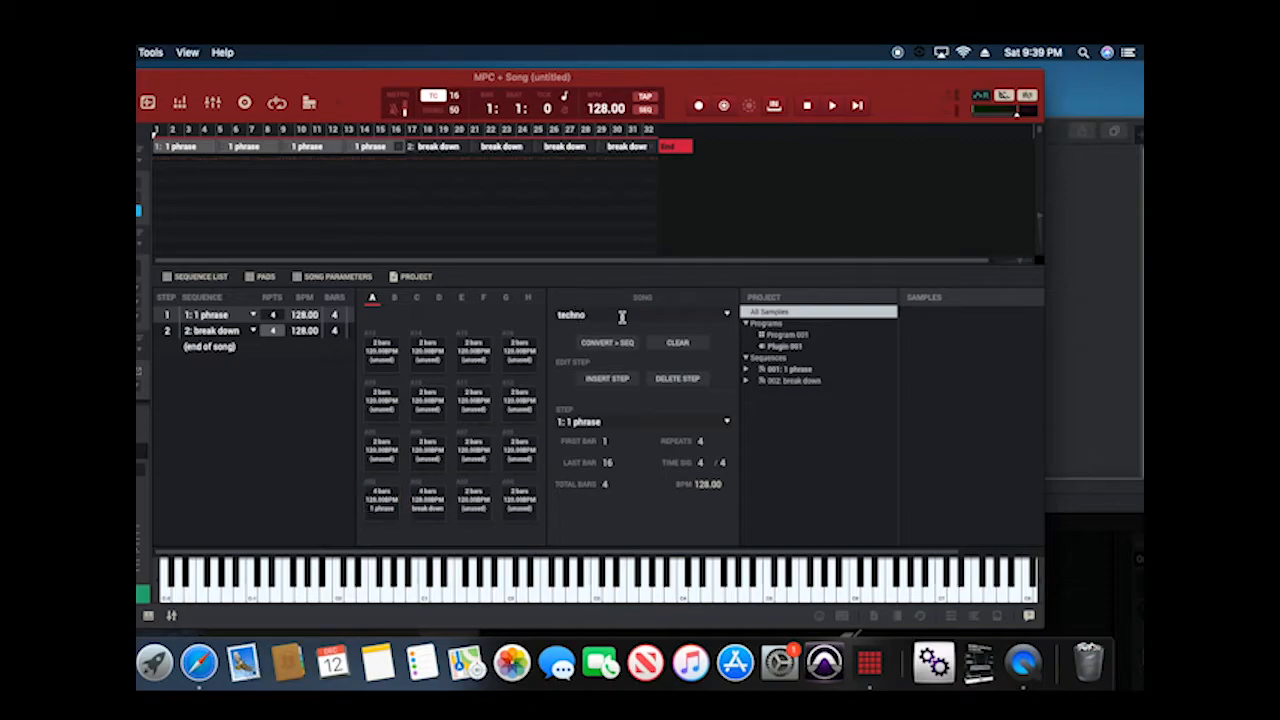
{"action": "key", "text": "Return"}
Convert the song to a sequence in unused slot 3, with the track status Include Muted Tracks.
{"action": "left_click", "coordinate": [606, 343]}
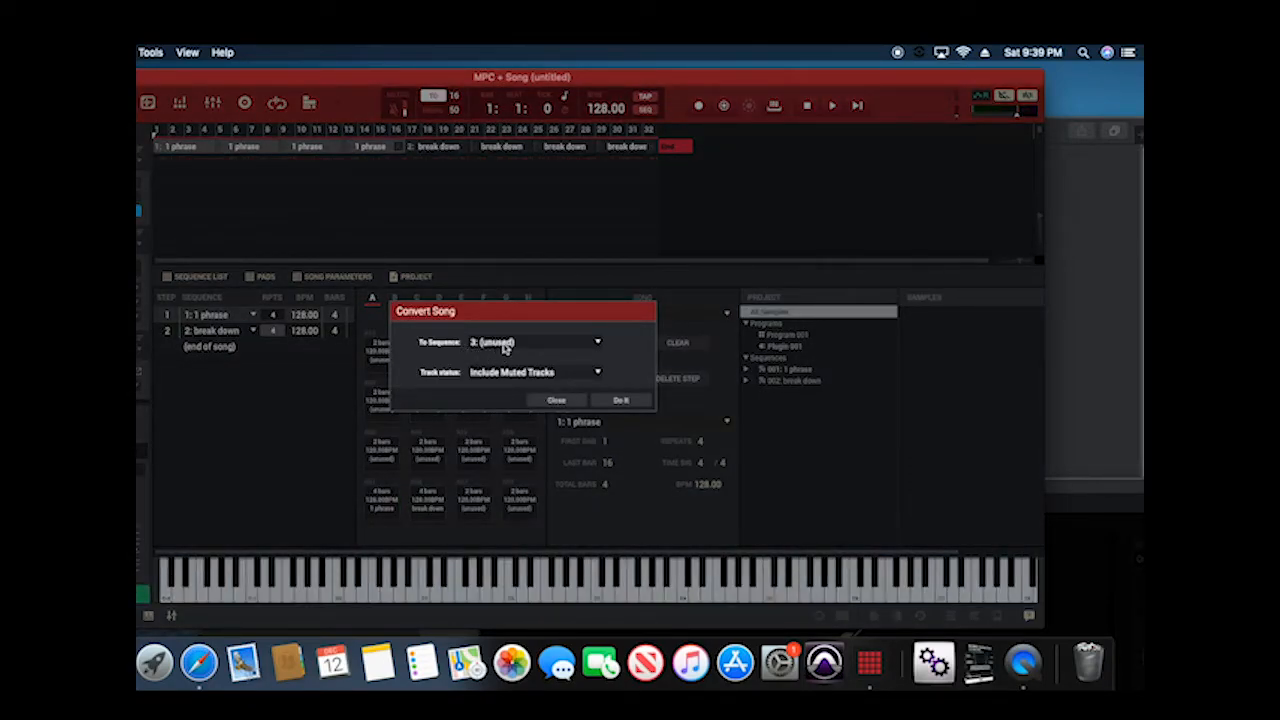
{"action": "left_click", "coordinate": [598, 373]}
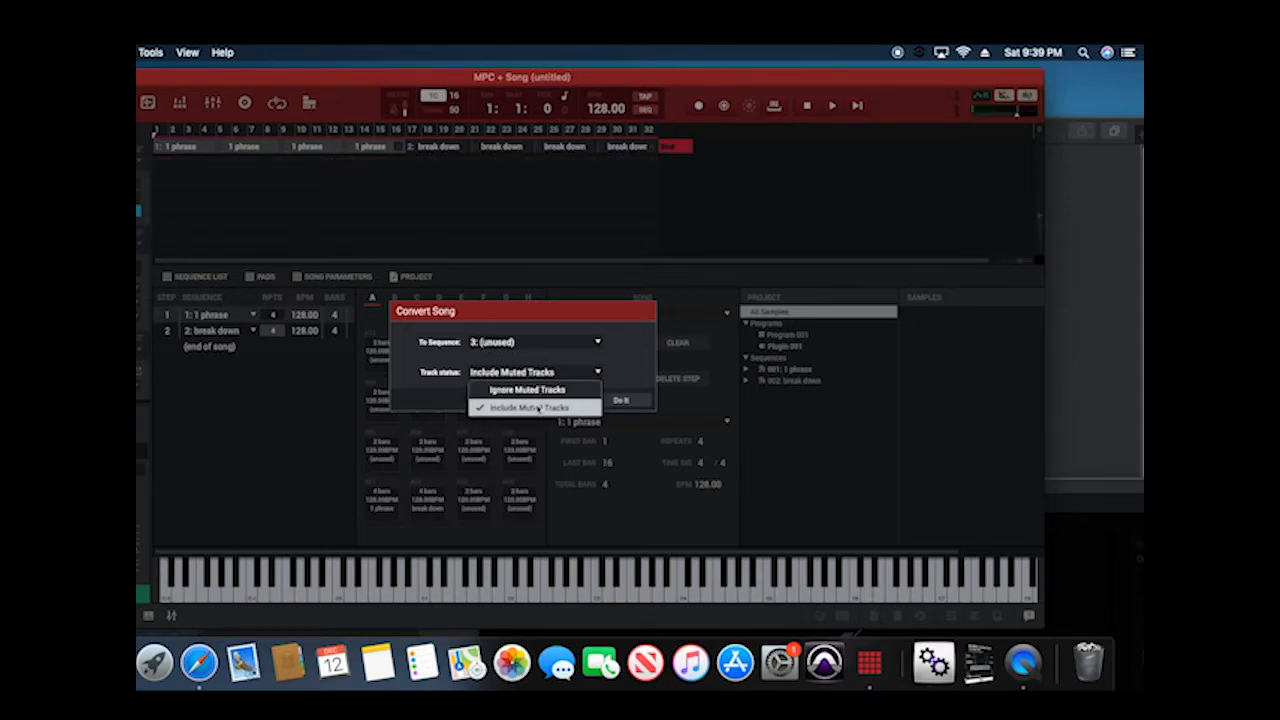
{"action": "left_click", "coordinate": [637, 360]}
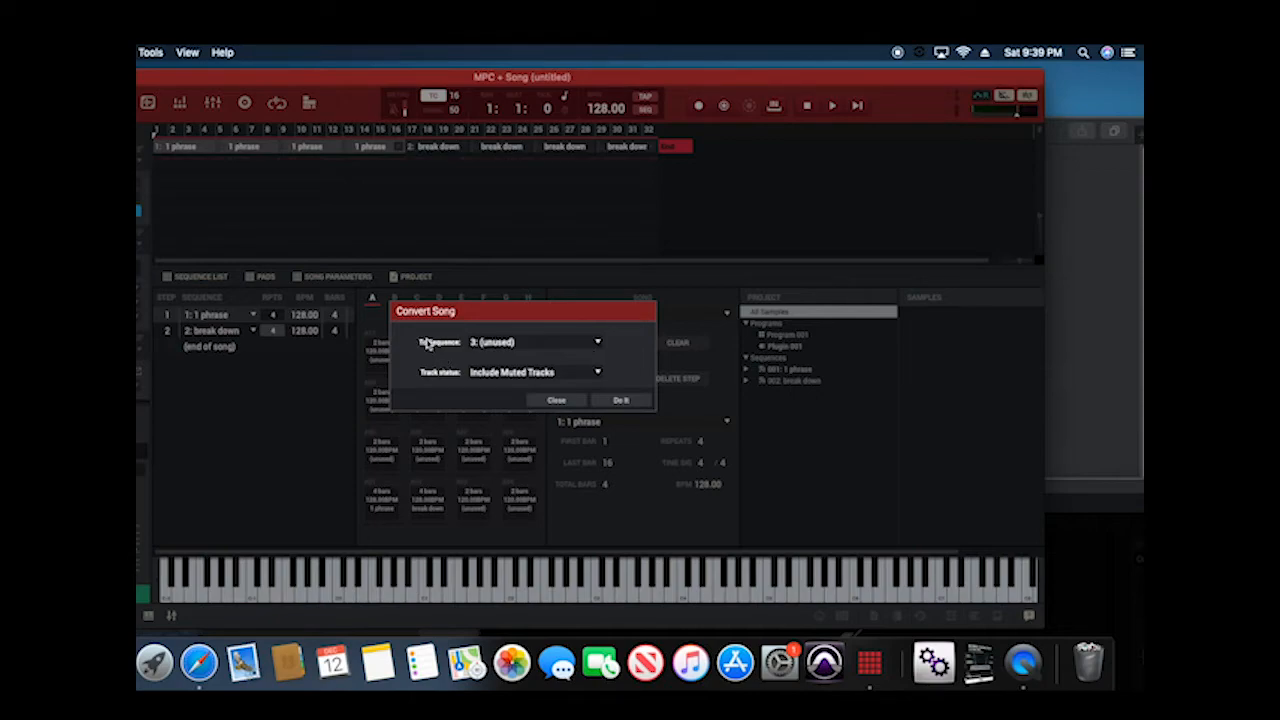
{"action": "left_click", "coordinate": [598, 344]}
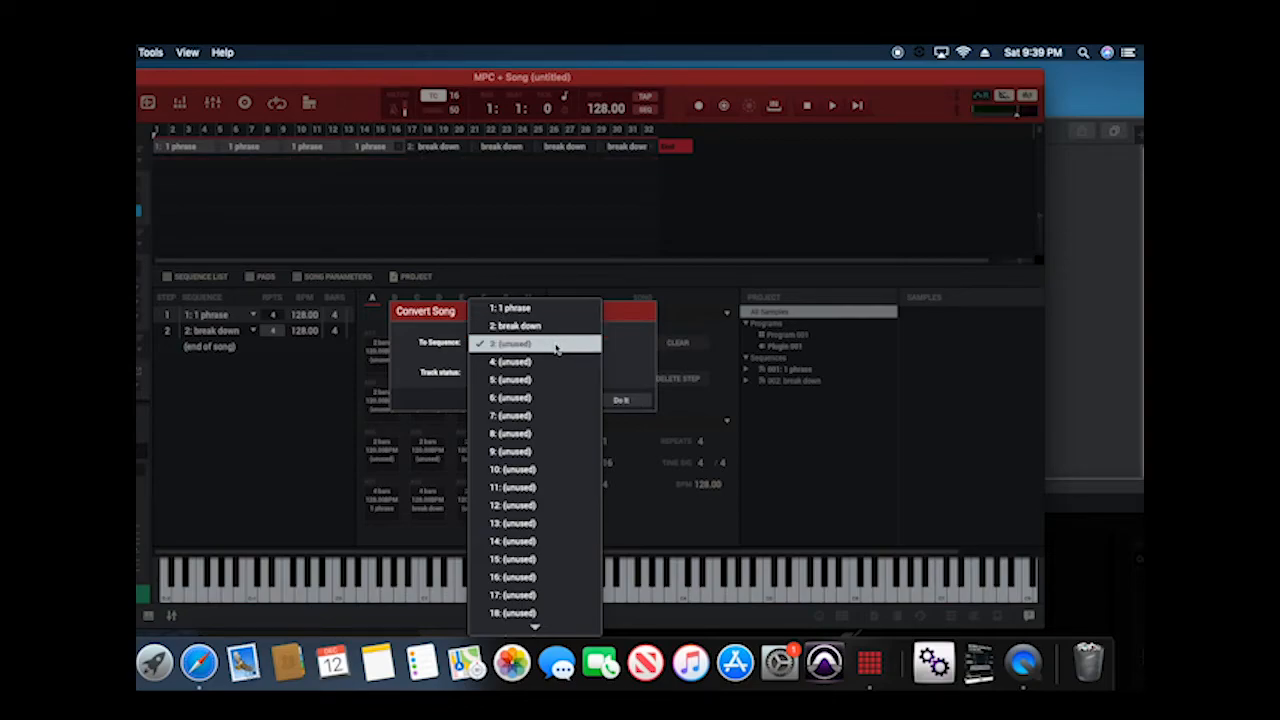
{"action": "left_click", "coordinate": [556, 345]}
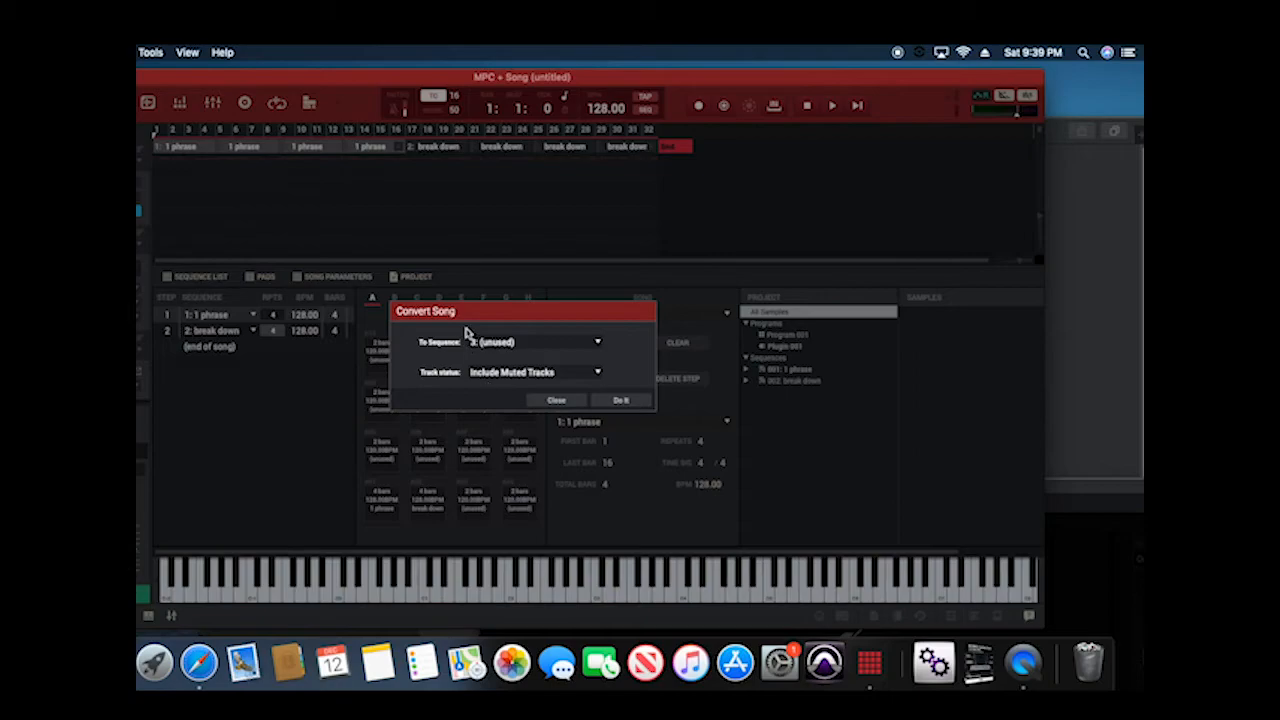
{"action": "left_click", "coordinate": [621, 400]}
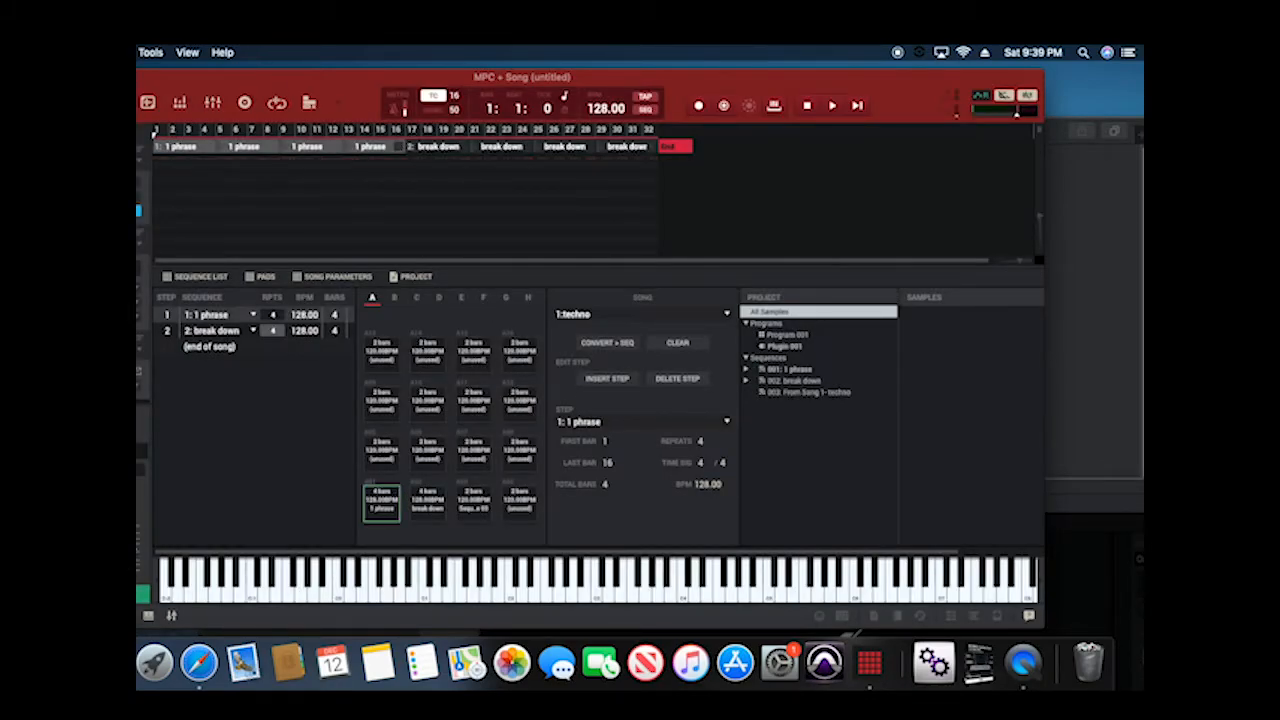
Open sequence 3, "From Song 1- techno", in Main Mode and play it with all 32 bars shown in the grid.
{"action": "left_click", "coordinate": [116, 102]}
{"action": "left_click", "coordinate": [140, 160]}
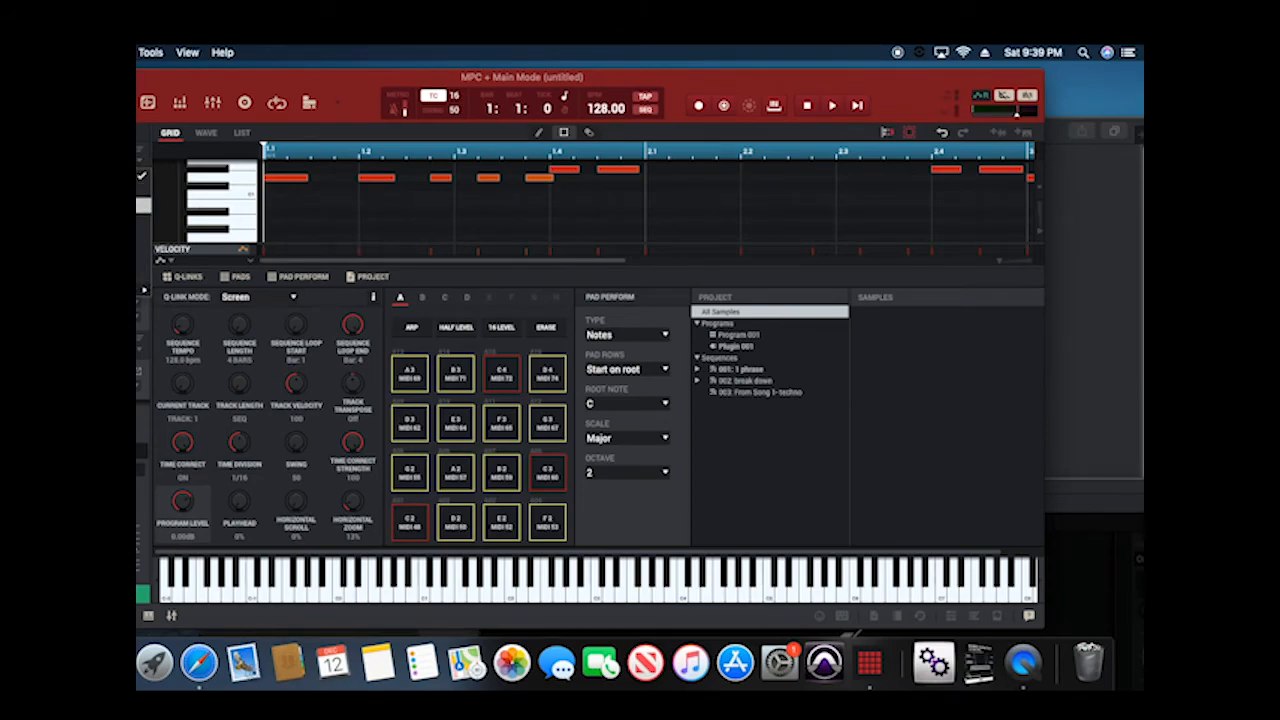
{"action": "left_click", "coordinate": [142, 205]}
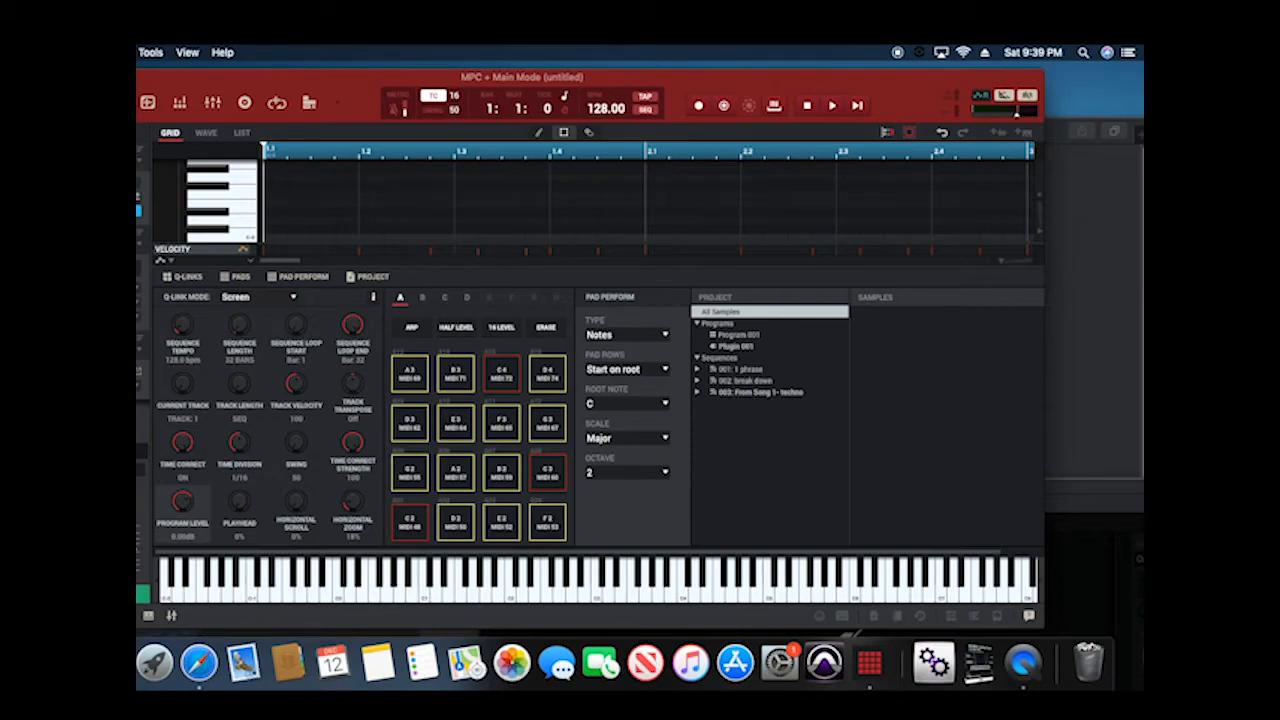
{"action": "key", "text": "space"}
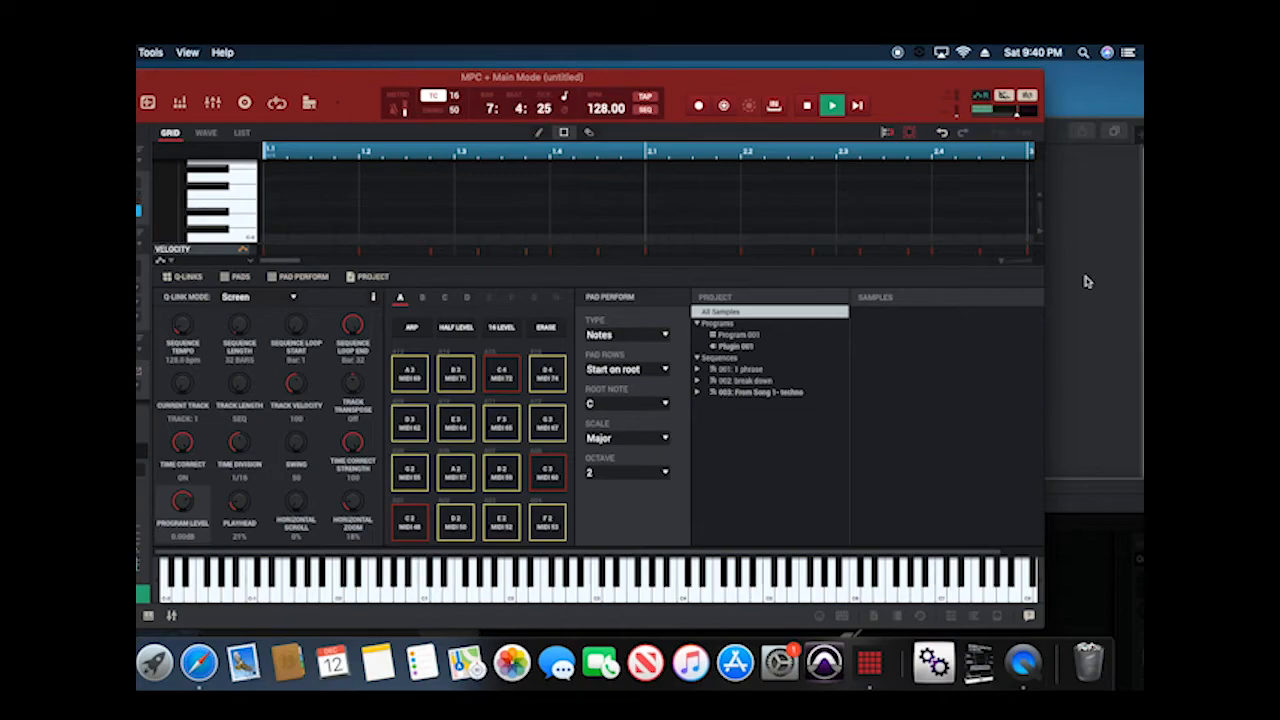
{"action": "left_click_drag", "start_coordinate": [1002, 261], "coordinate": [977, 271]}
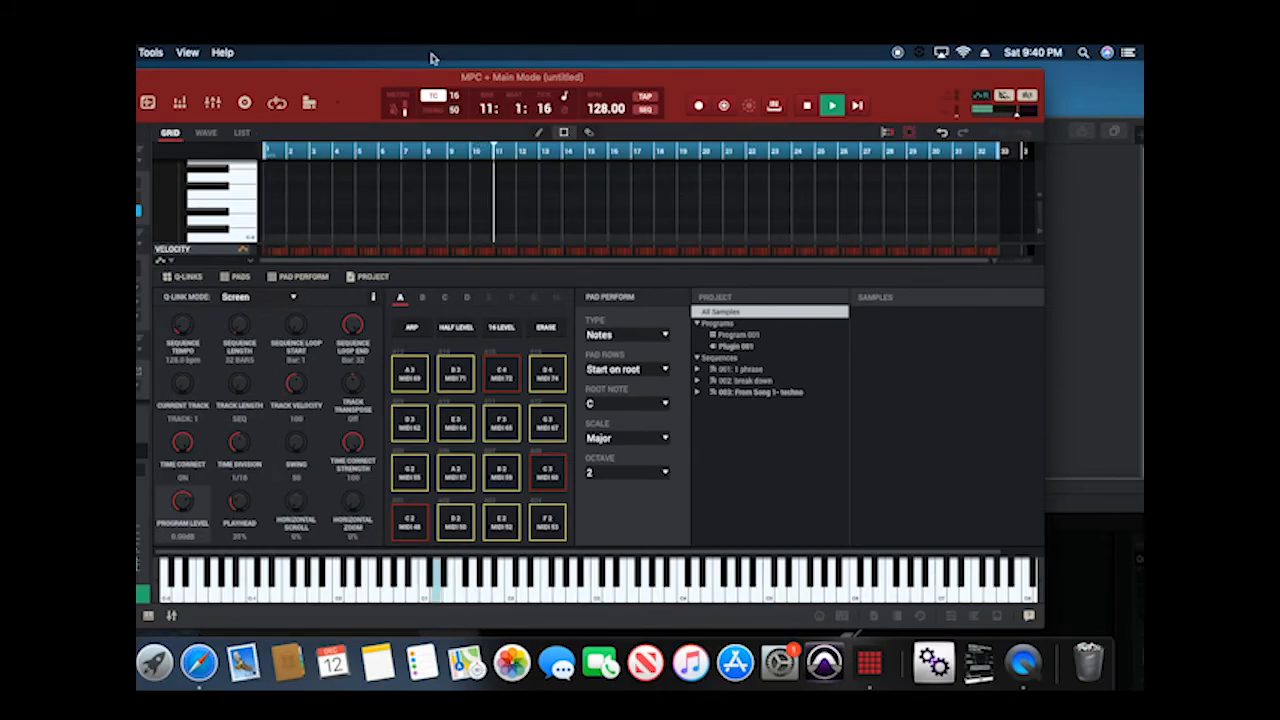
Hide the Q-Links and the pad and project sections to enlarge the note grid, and restart playback from the beginning.
{"action": "left_click_drag", "start_coordinate": [383, 82], "coordinate": [477, 121]}
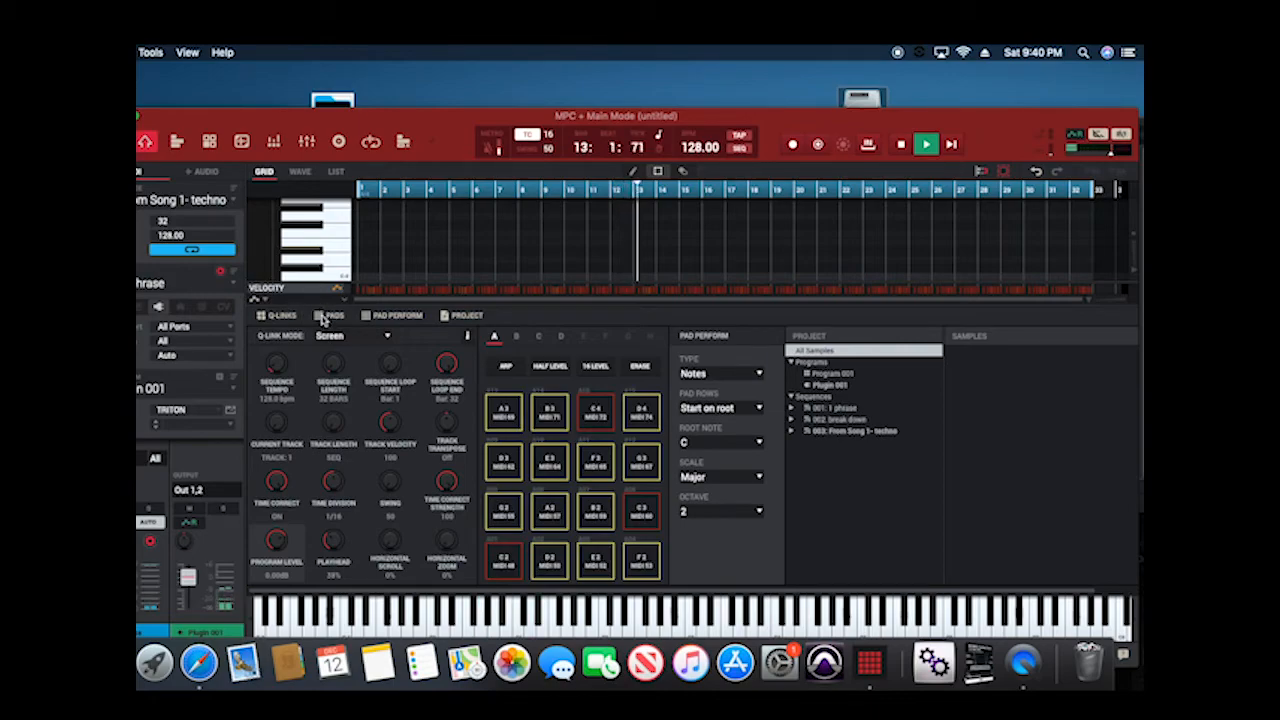
{"action": "left_click", "coordinate": [262, 316]}
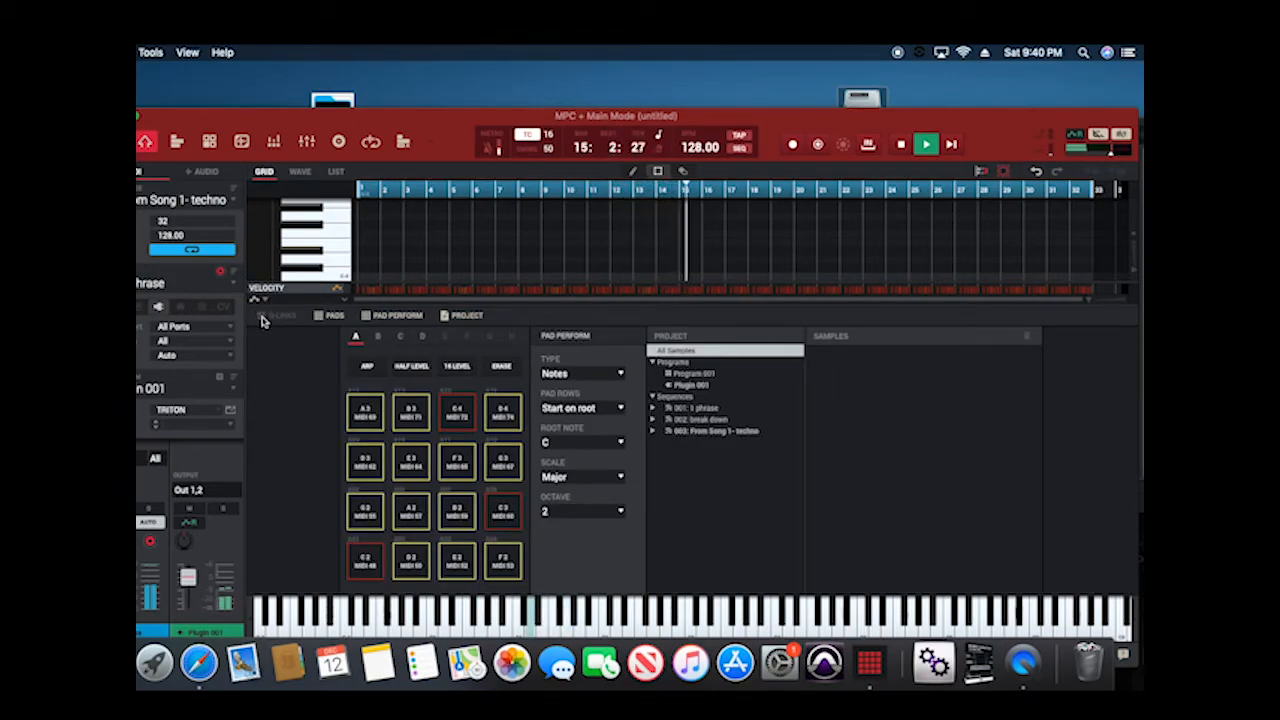
{"action": "left_click", "coordinate": [325, 315]}
{"action": "left_click", "coordinate": [325, 315]}
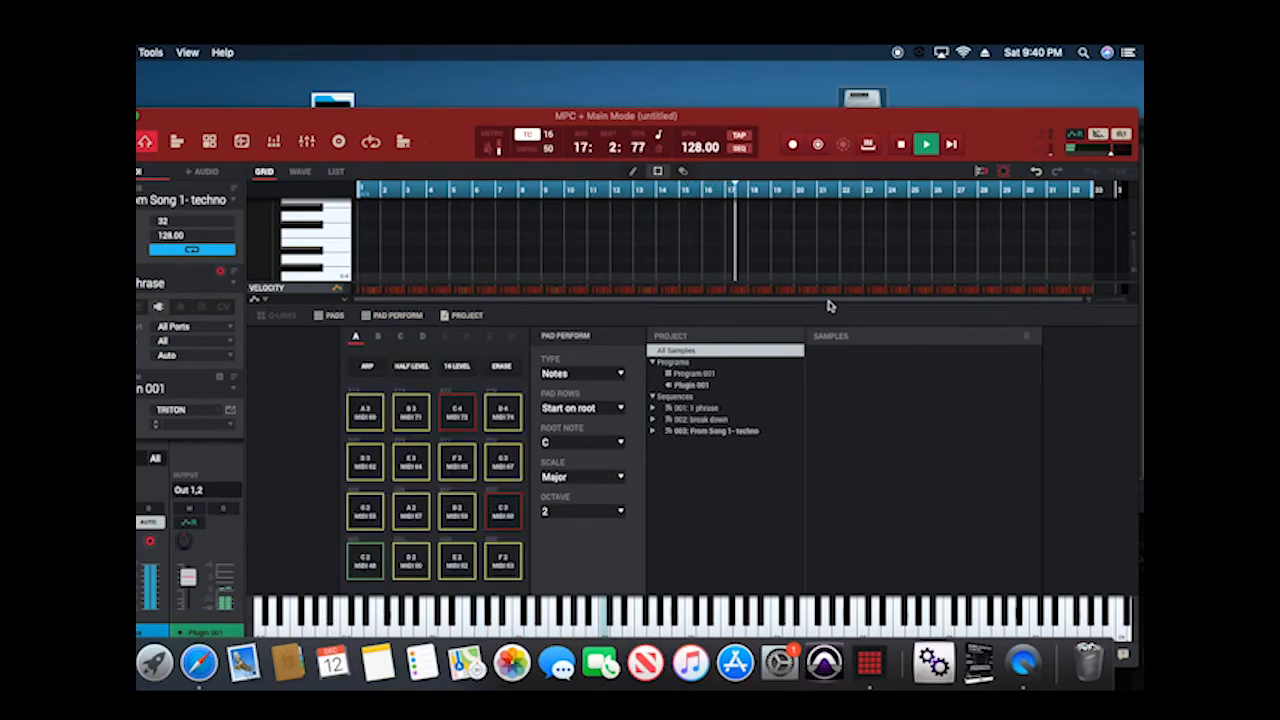
{"action": "left_click_drag", "start_coordinate": [416, 114], "coordinate": [441, 67]}
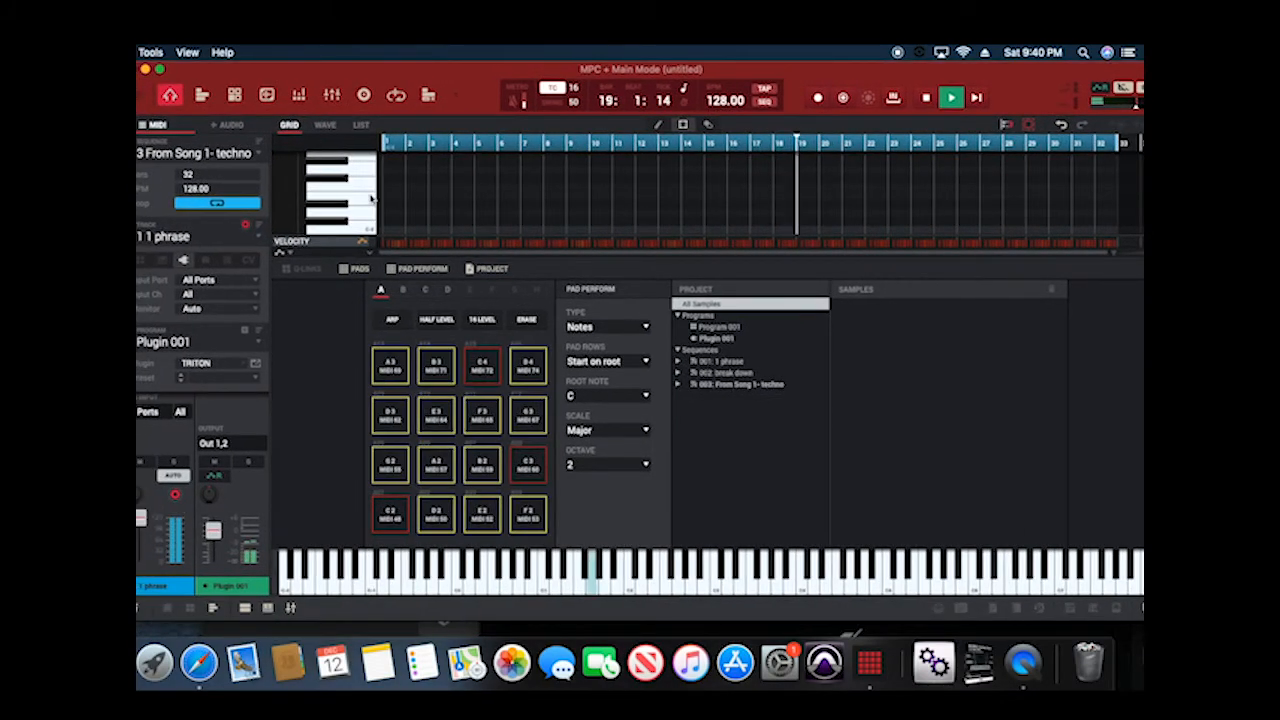
{"action": "left_click", "coordinate": [265, 608]}
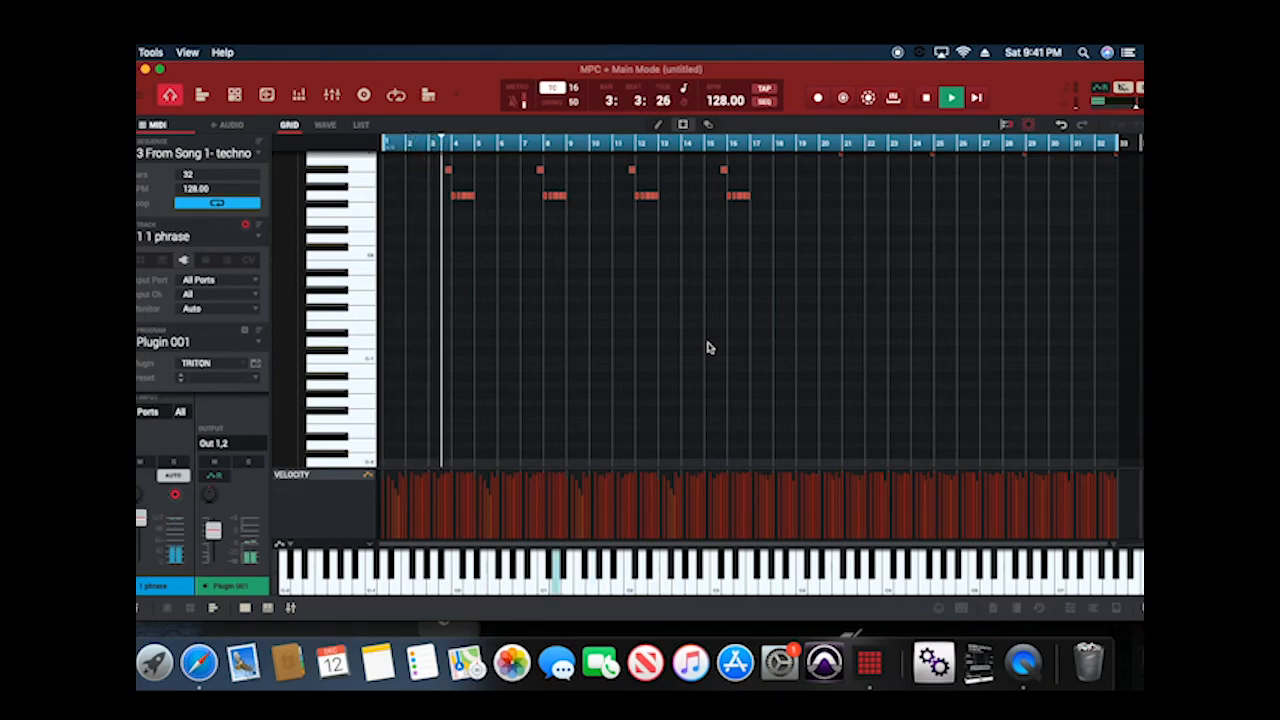
{"action": "key", "text": "space"}
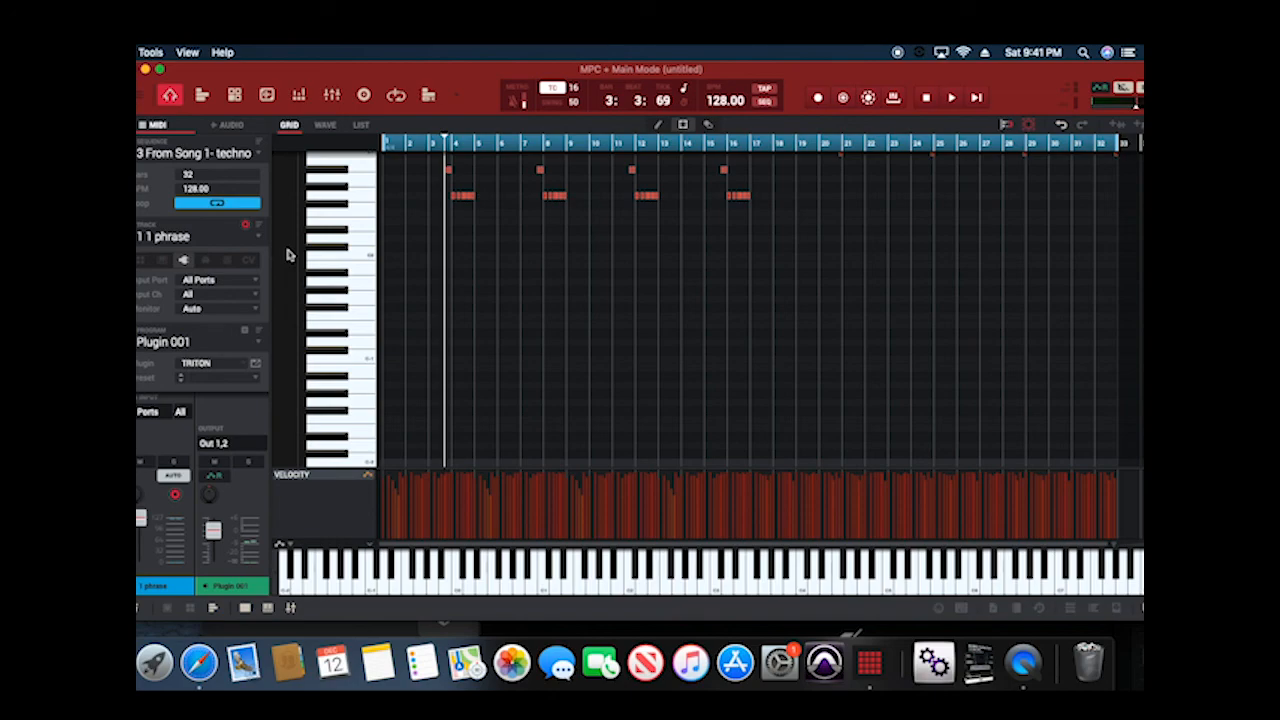
{"action": "key", "text": "space"}
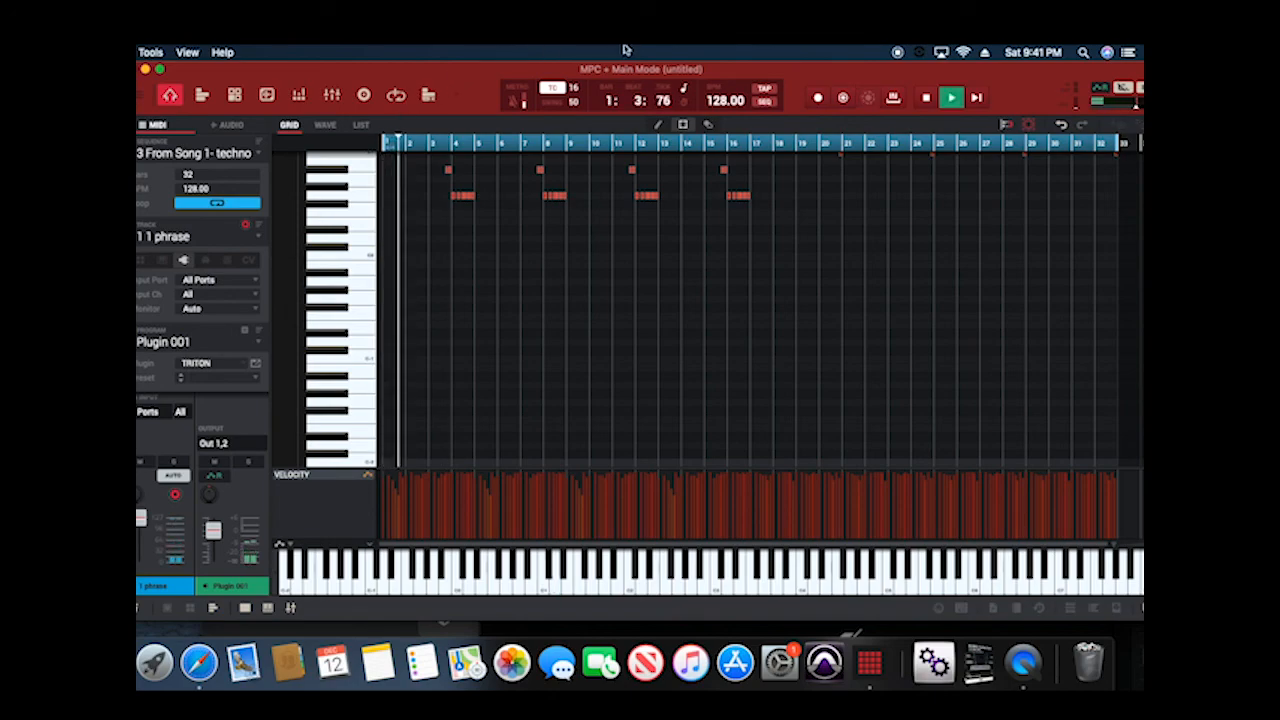